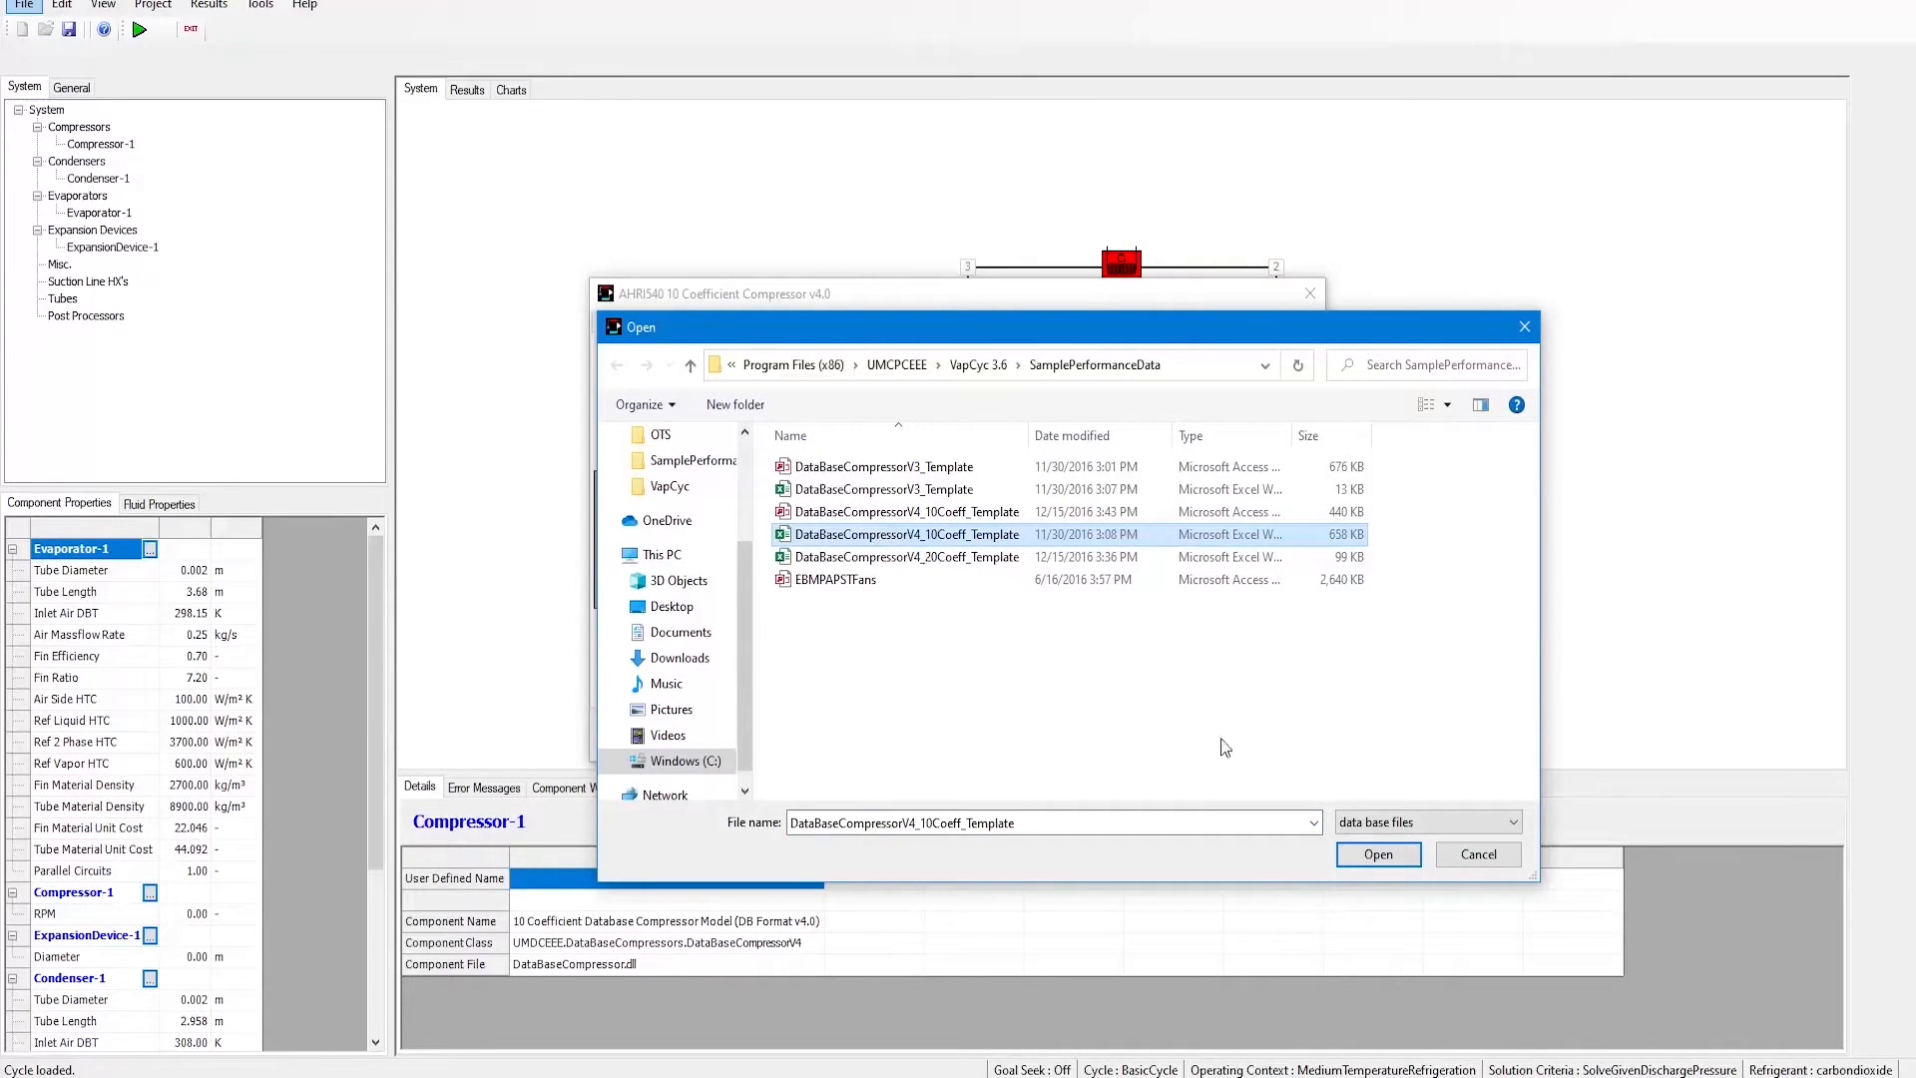
Step: Load the DataBaseCompressorV4_10Coeff_Template database and scroll through its model rows in the spreadsheet
{"action": "left_click", "coordinate": [1345, 855]}
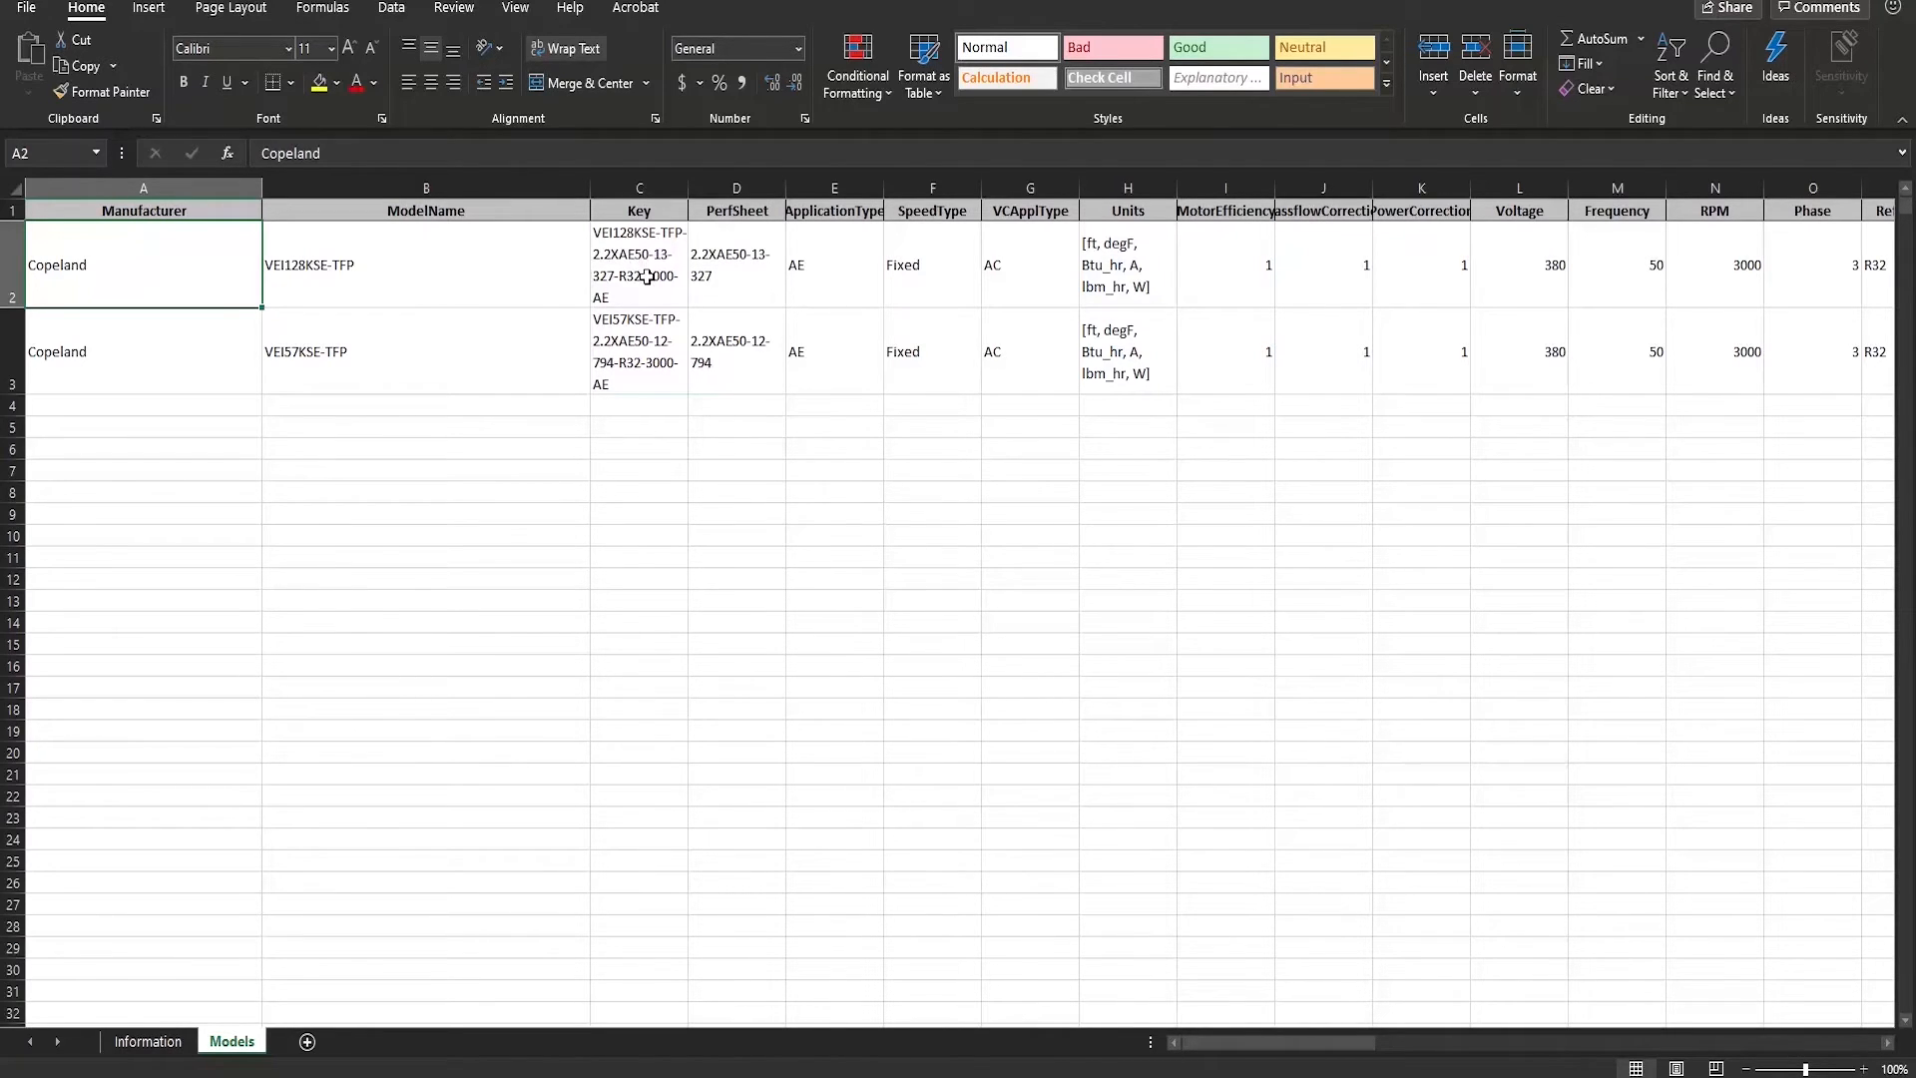
{"action": "left_click_drag", "start_coordinate": [1340, 1042], "coordinate": [1664, 1039]}
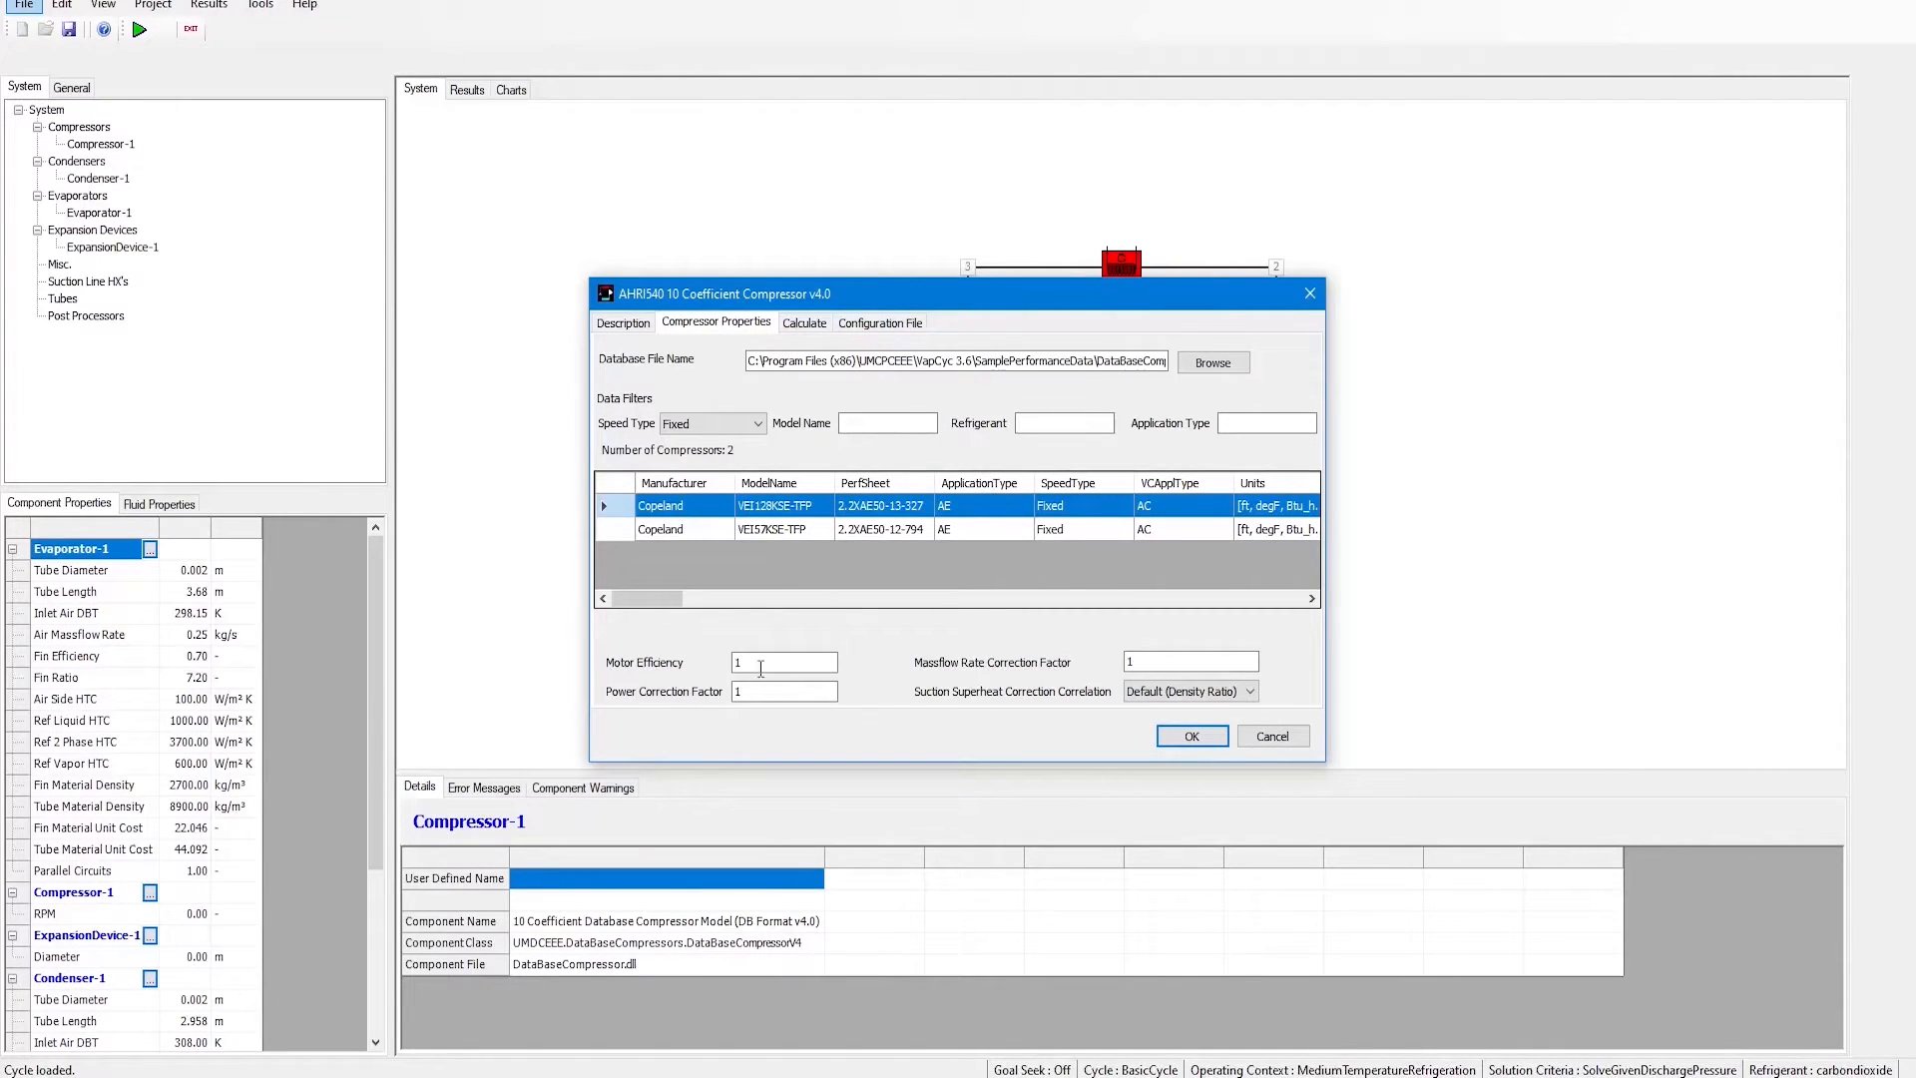
Step: Inspect the motor efficiency, mass flow and power correction factor fields of the selected compressor
{"action": "left_click", "coordinate": [805, 662]}
{"action": "left_click", "coordinate": [1160, 663]}
{"action": "left_click", "coordinate": [807, 690]}
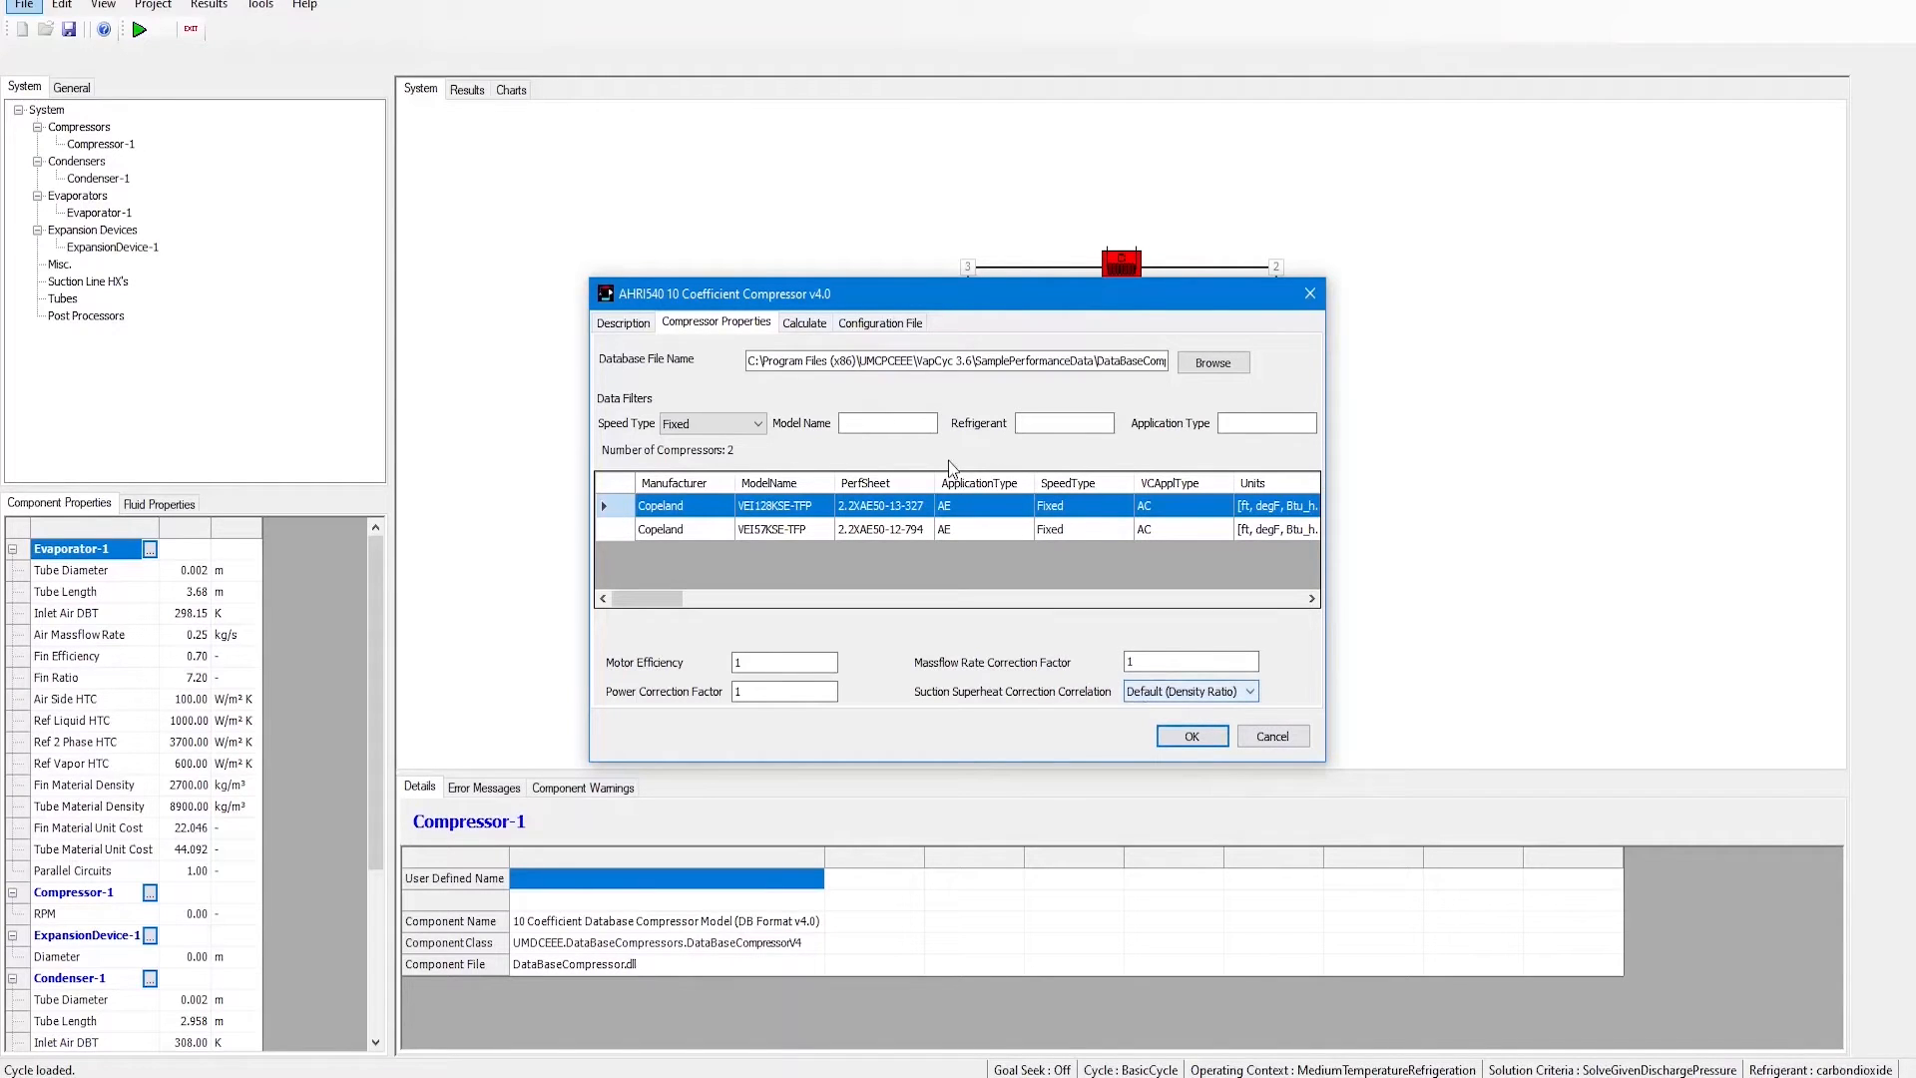
Step: On the Calculate page, pick an operating point on the Te–Tc chart and calculate mass flow and power
{"action": "left_click", "coordinate": [800, 322]}
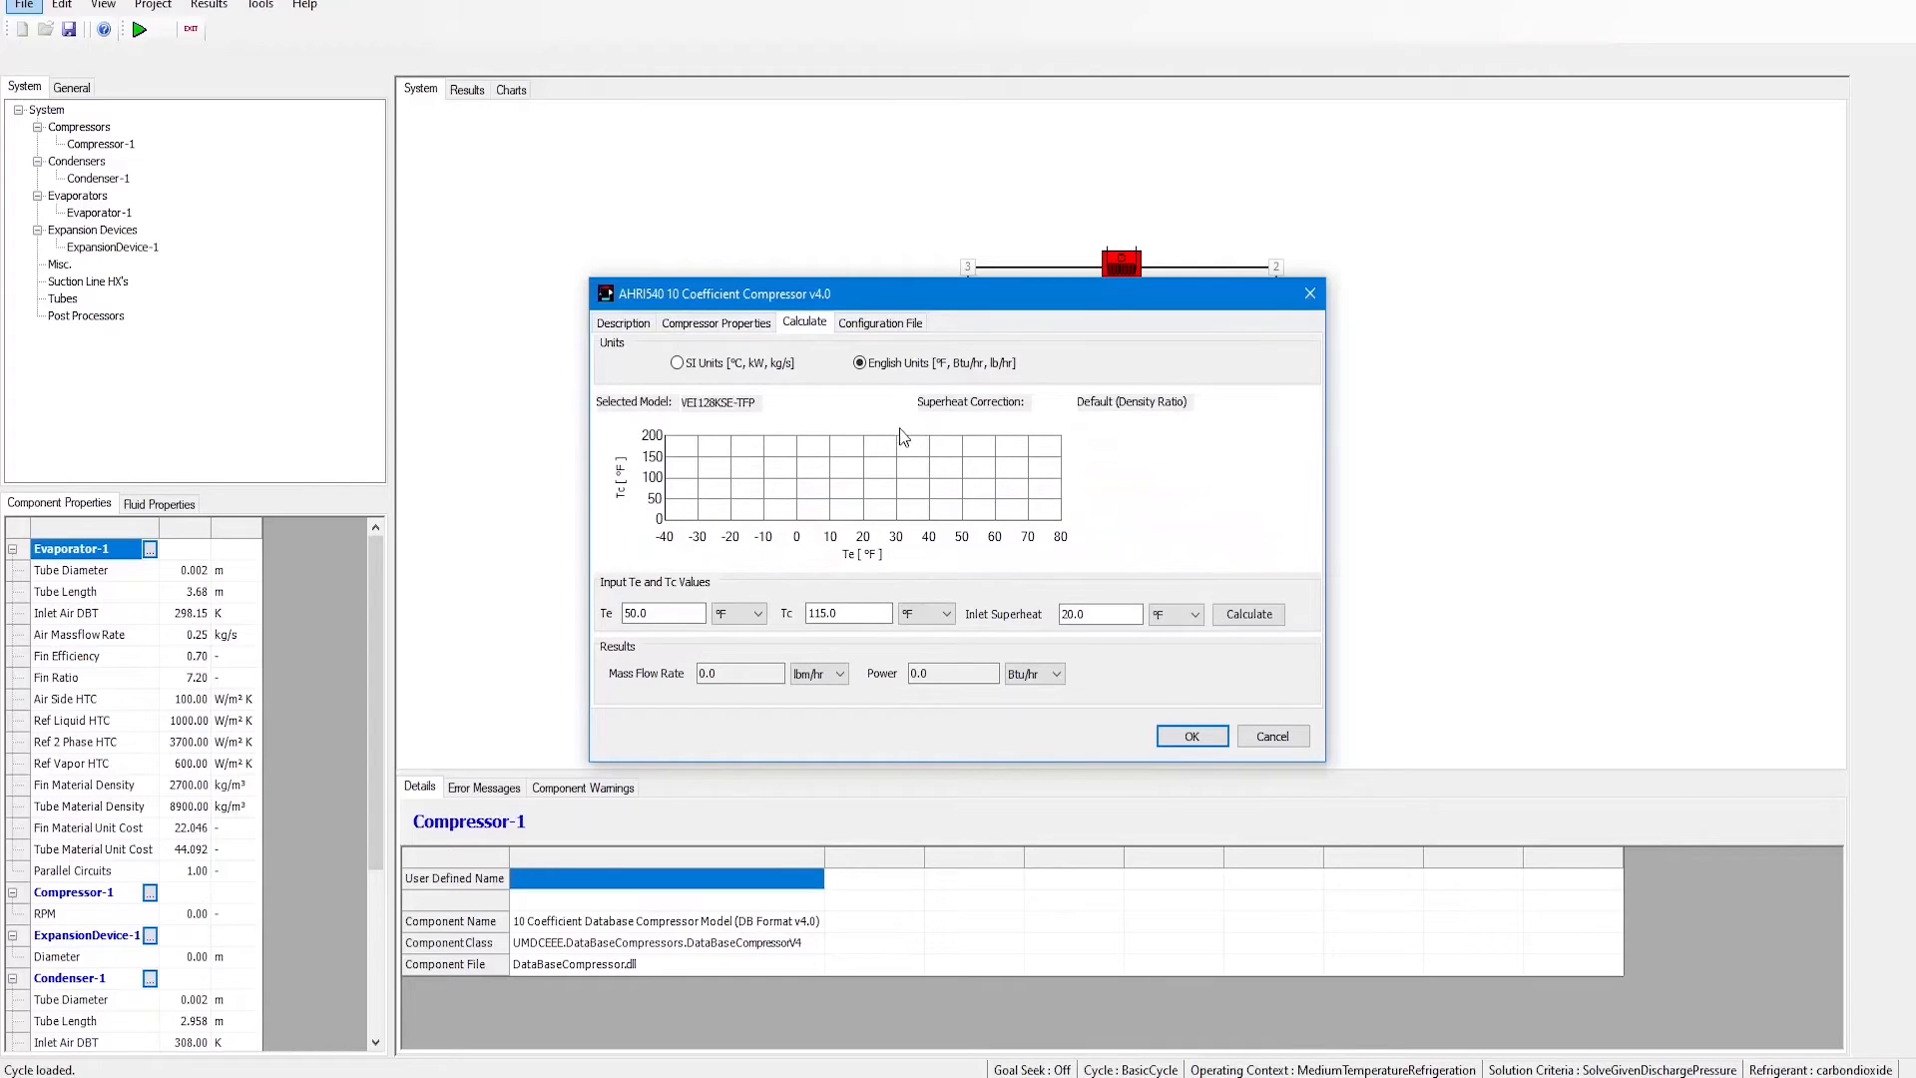
{"action": "left_click", "coordinate": [785, 476]}
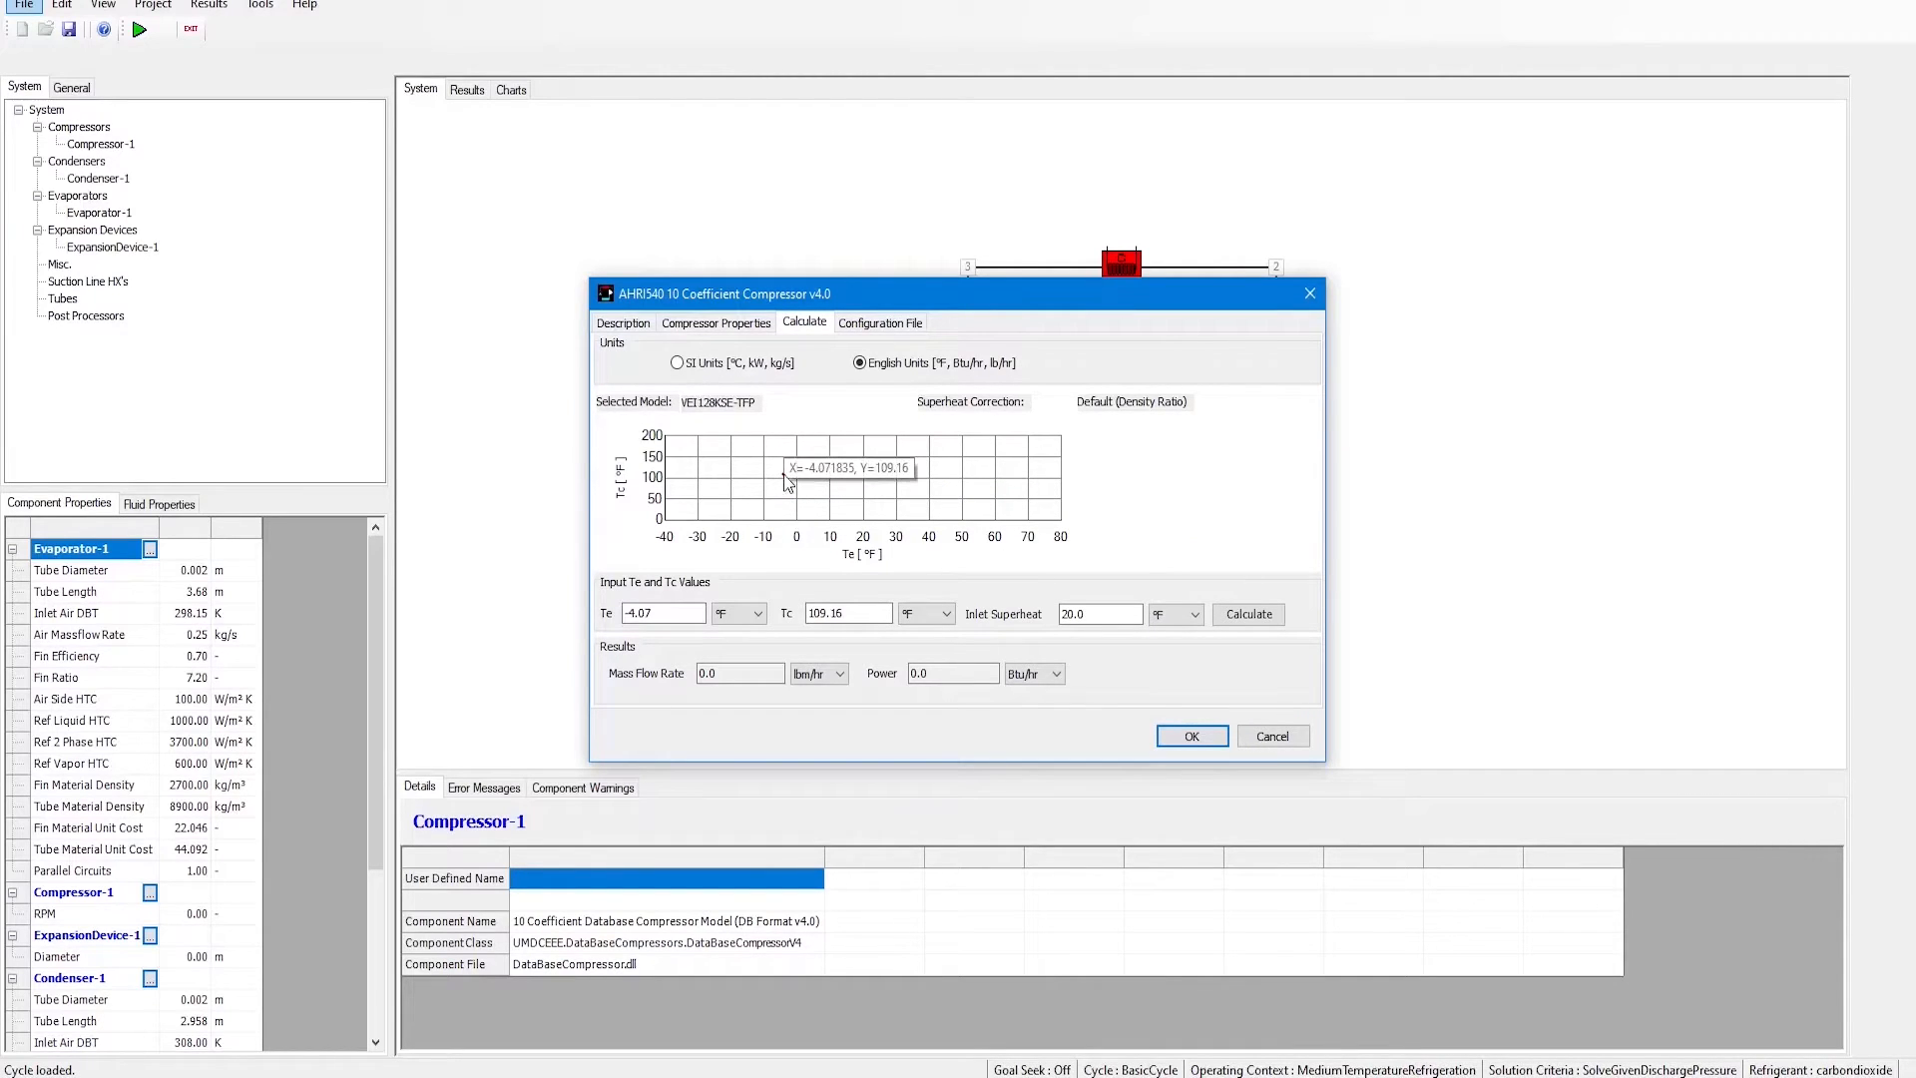
{"action": "left_click", "coordinate": [1249, 615]}
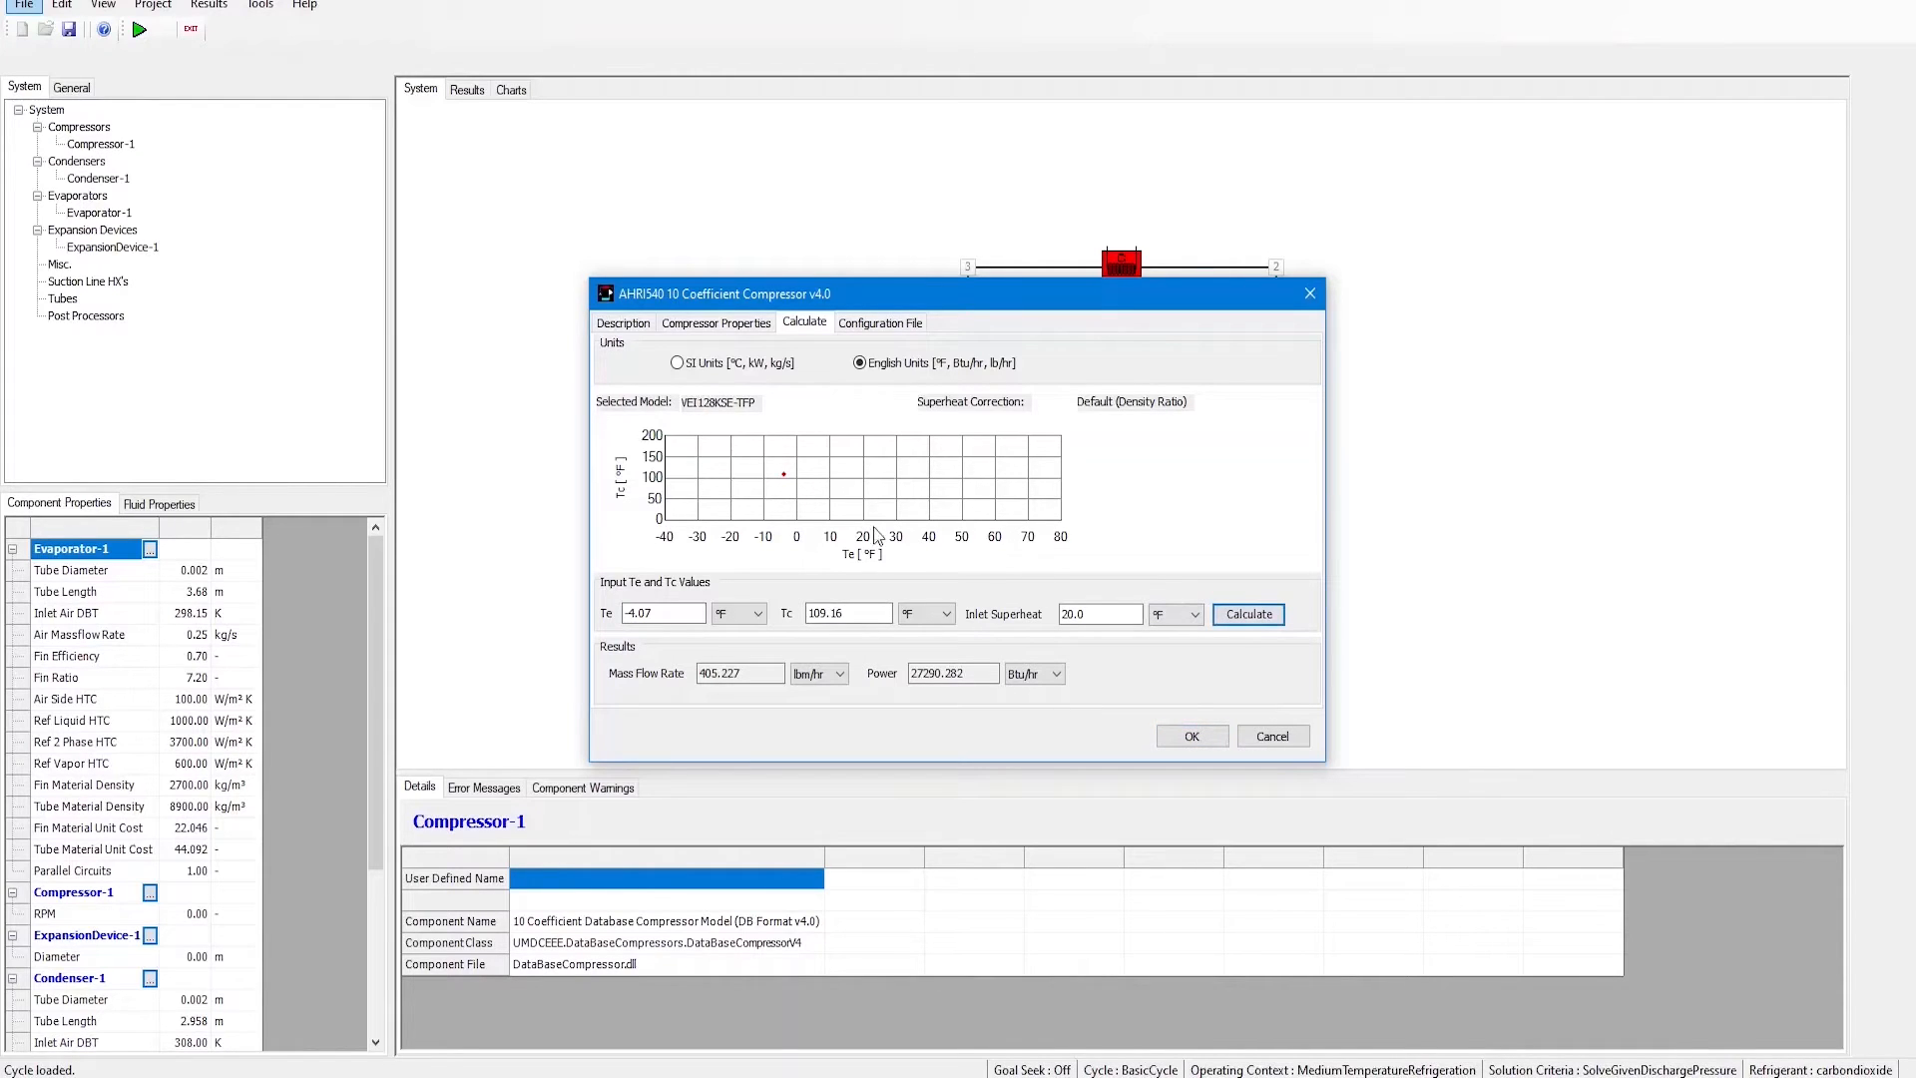
Step: Replace the compressor with the 20 Coefficient Variable Speed Database Compressor Model (DB Format v4.0)
{"action": "left_click", "coordinate": [739, 365]}
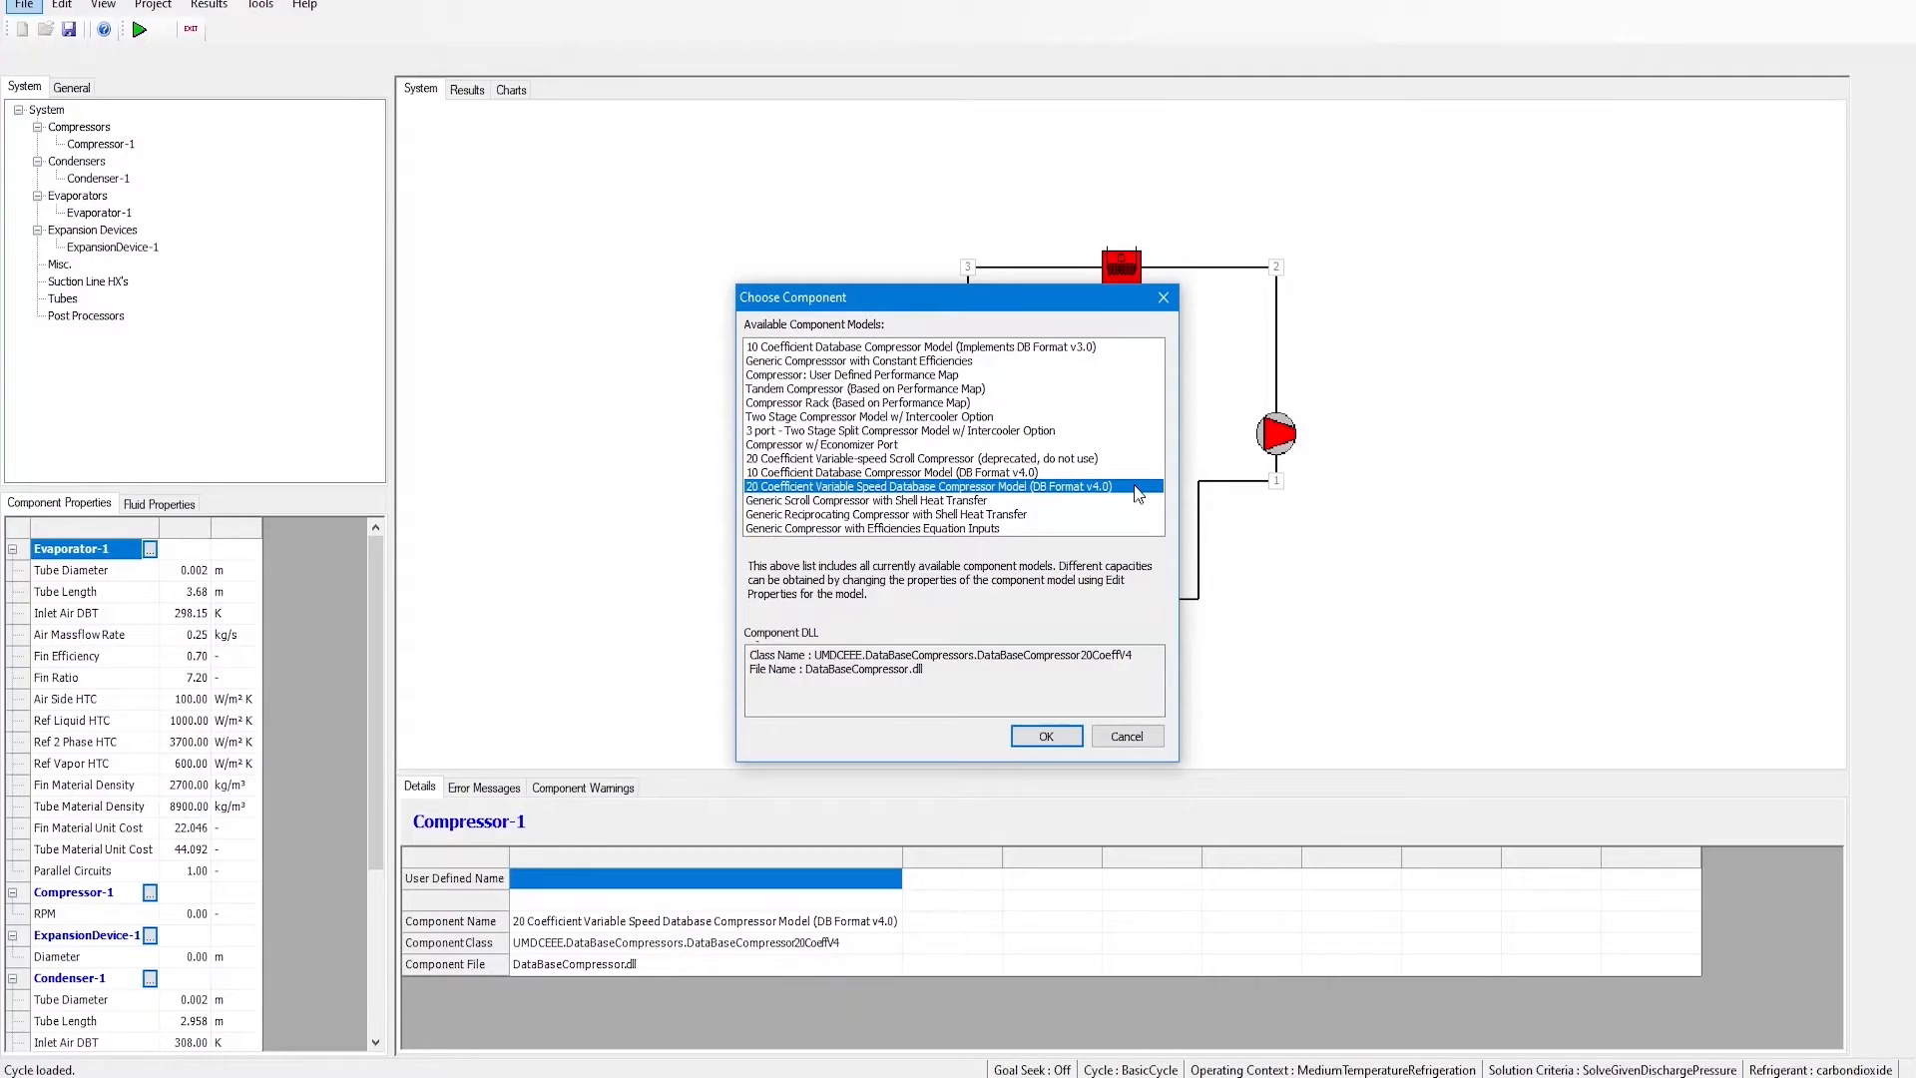
{"action": "left_click", "coordinate": [1046, 737]}
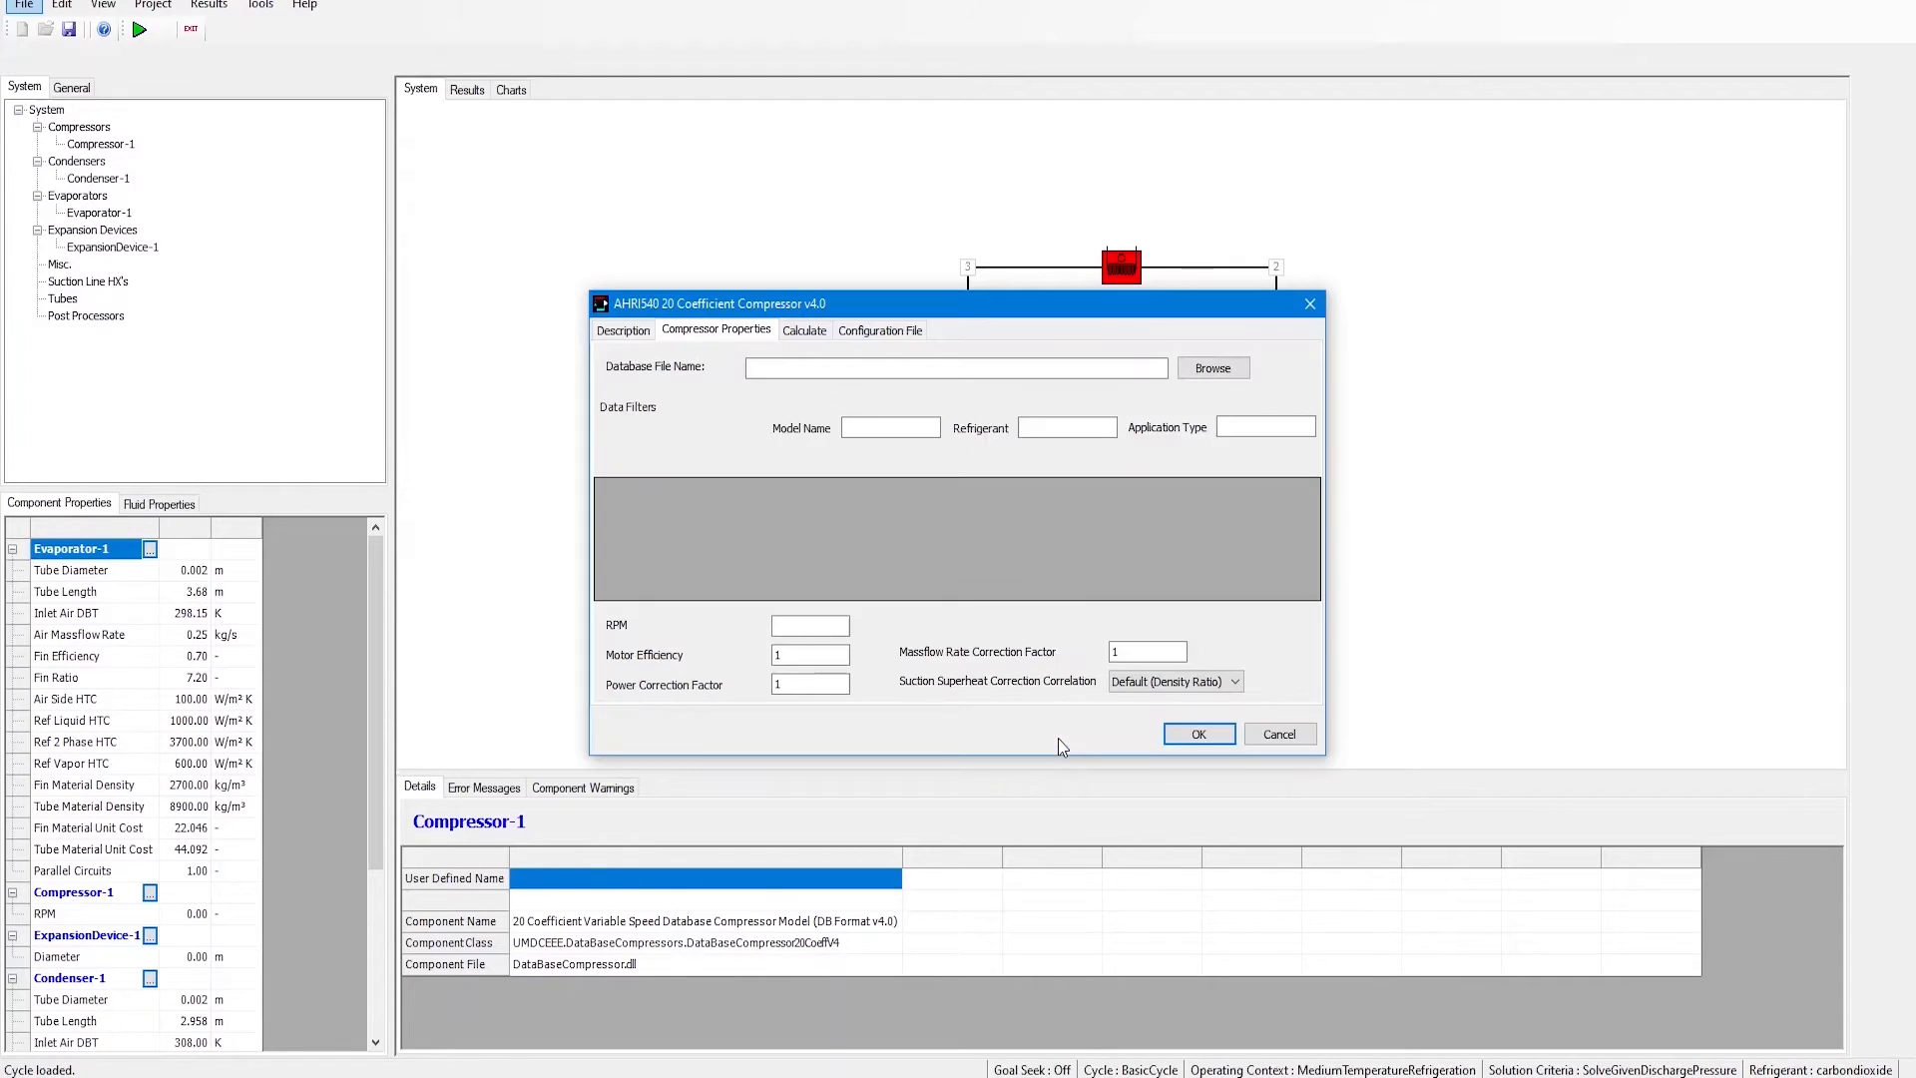
Step: Browse for and select the 20-coefficient compressor database file
{"action": "left_click", "coordinate": [1214, 372]}
{"action": "left_click", "coordinate": [890, 565]}
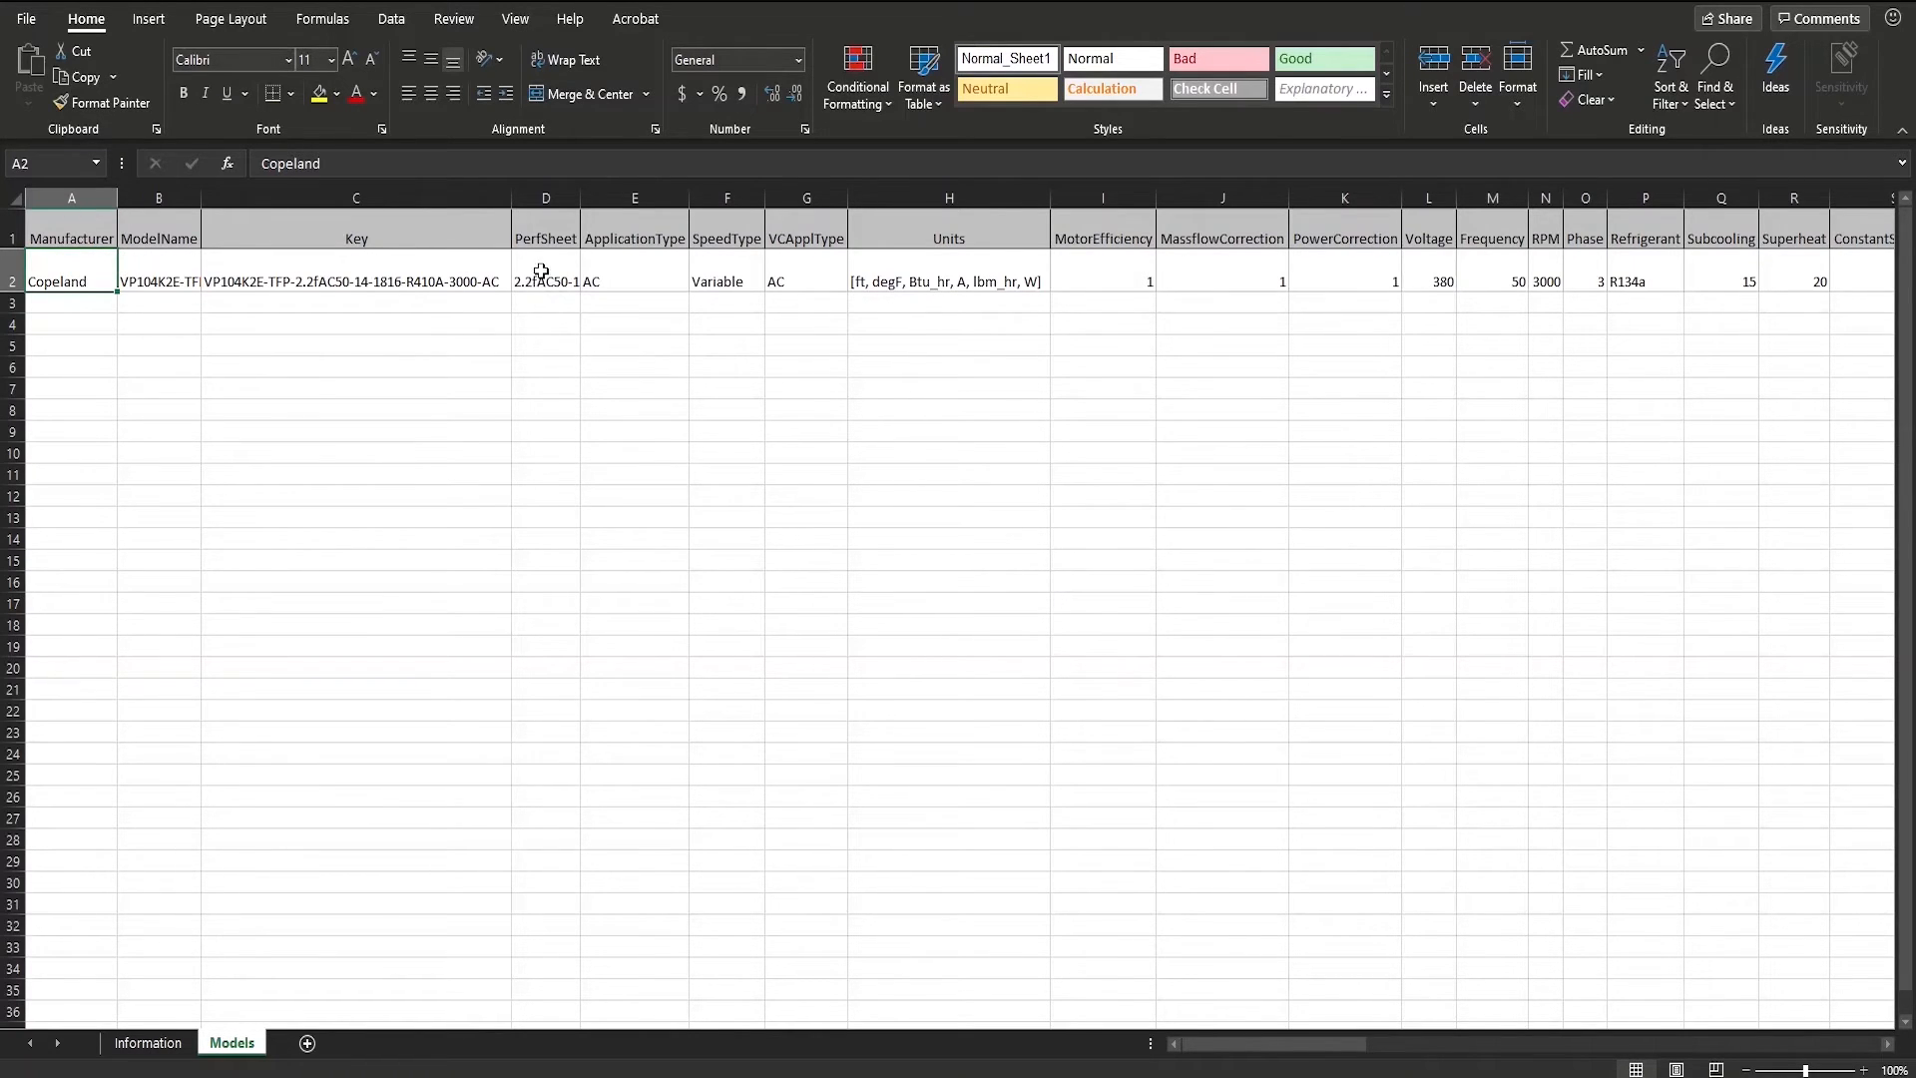
Step: Scroll through the template's CCoeff, PCoeff and ACoeff coefficient columns in the spreadsheet
{"action": "left_click_drag", "start_coordinate": [1255, 1039], "coordinate": [1432, 1046]}
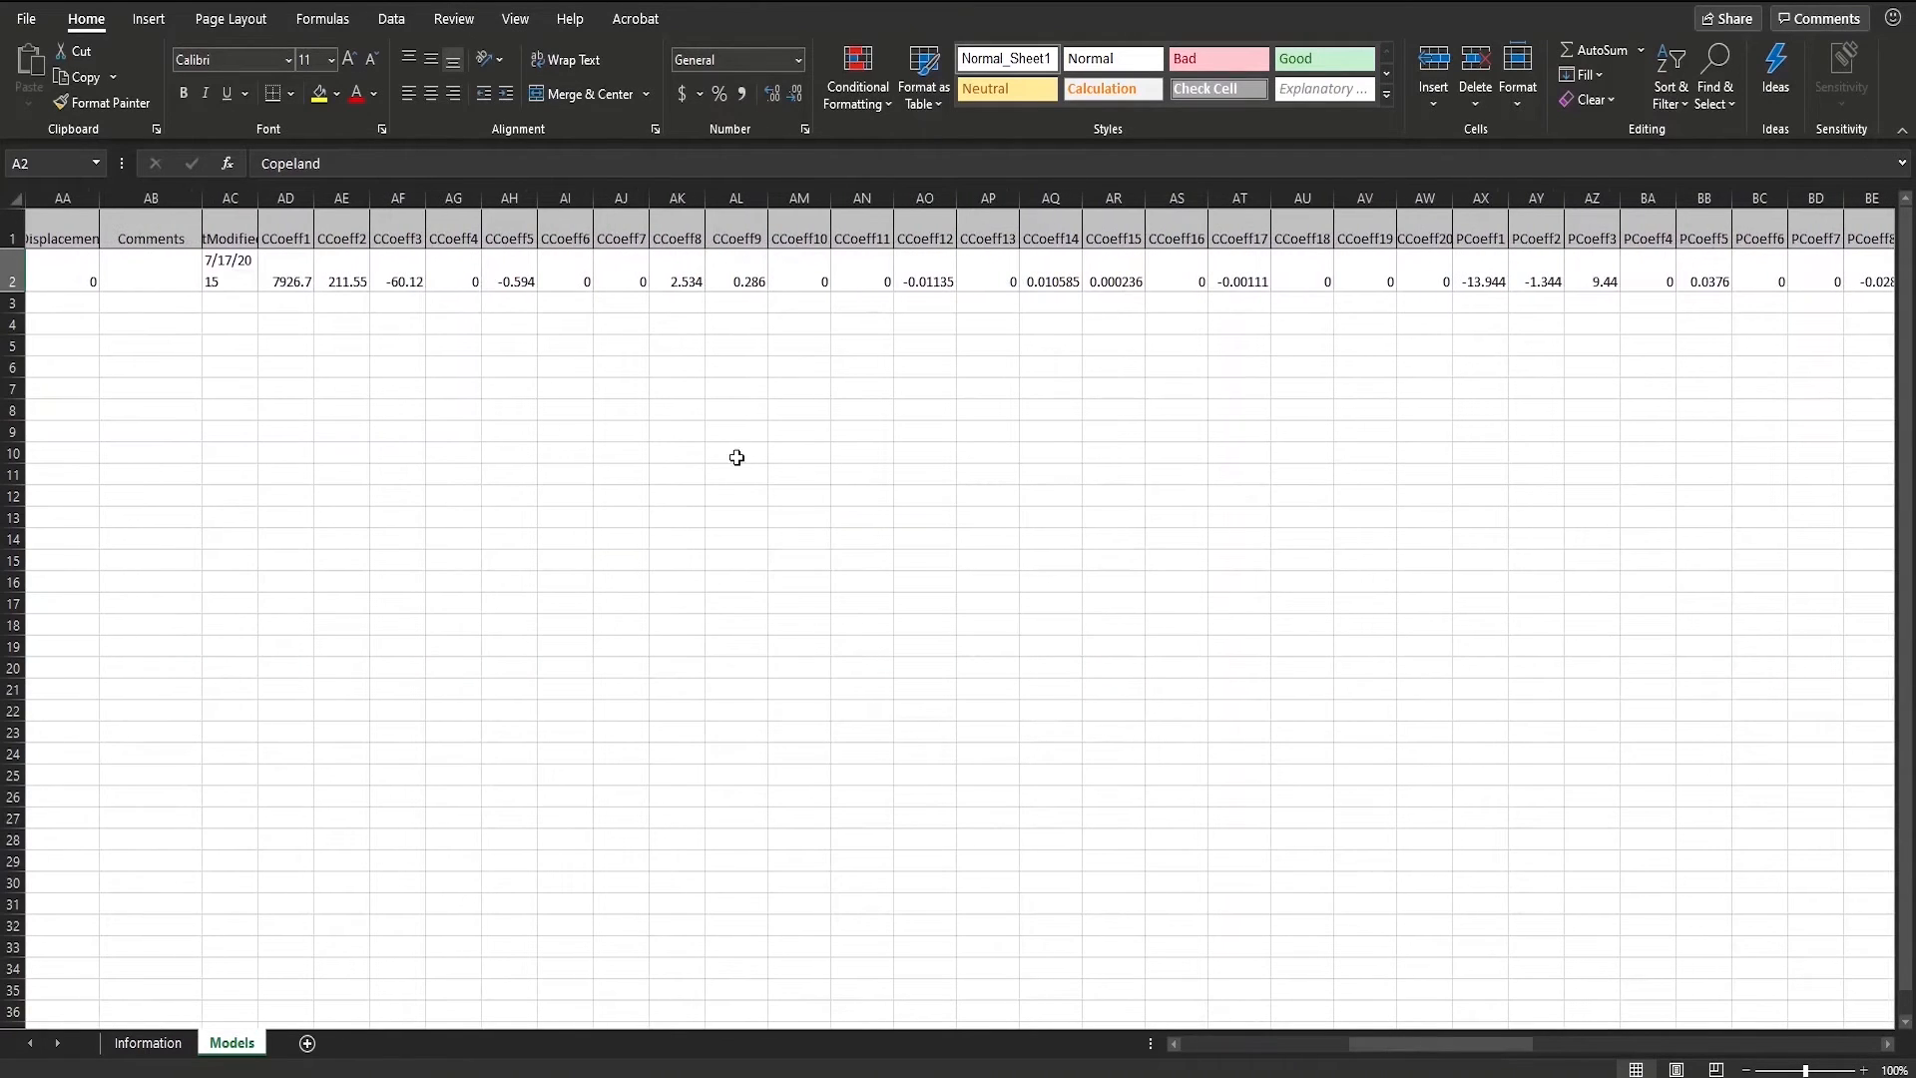
{"action": "left_click", "coordinate": [1434, 233]}
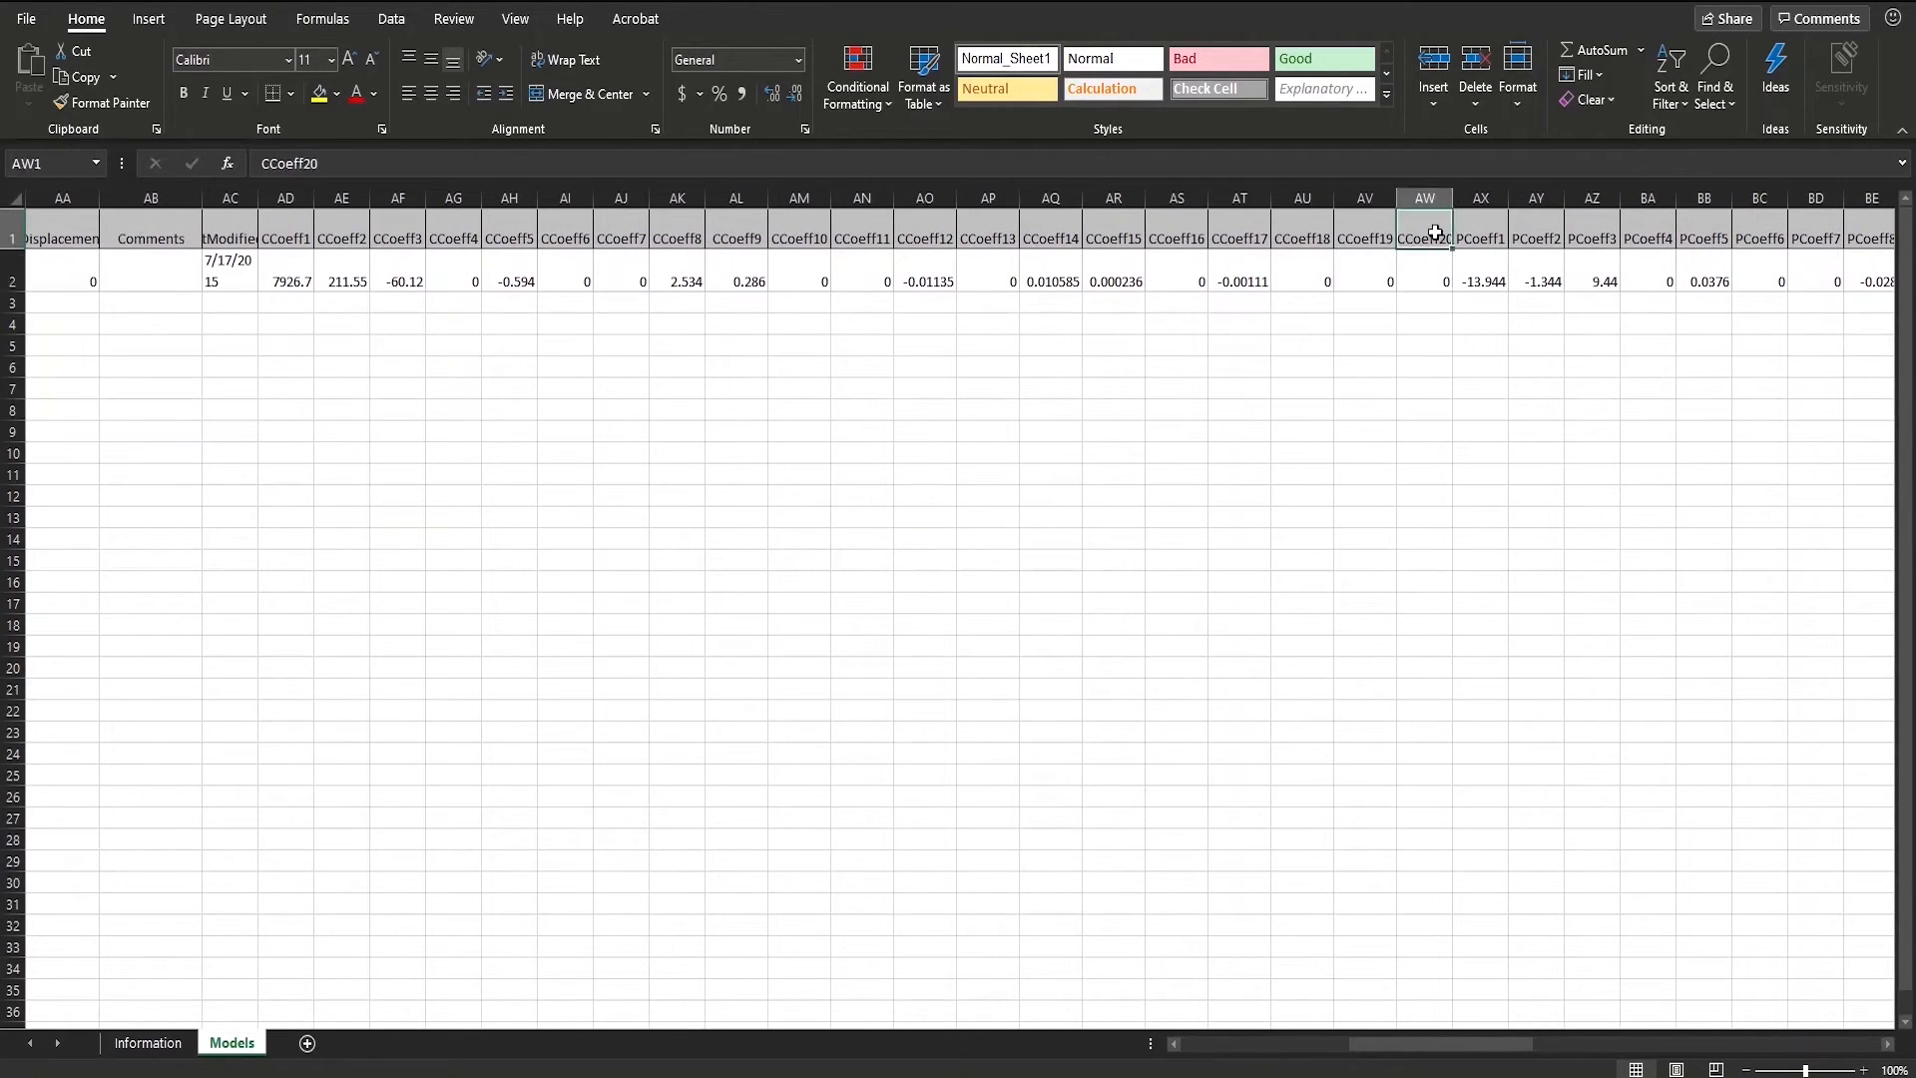
{"action": "left_click_drag", "start_coordinate": [1381, 1039], "coordinate": [1500, 1033]}
{"action": "left_click", "coordinate": [1479, 235]}
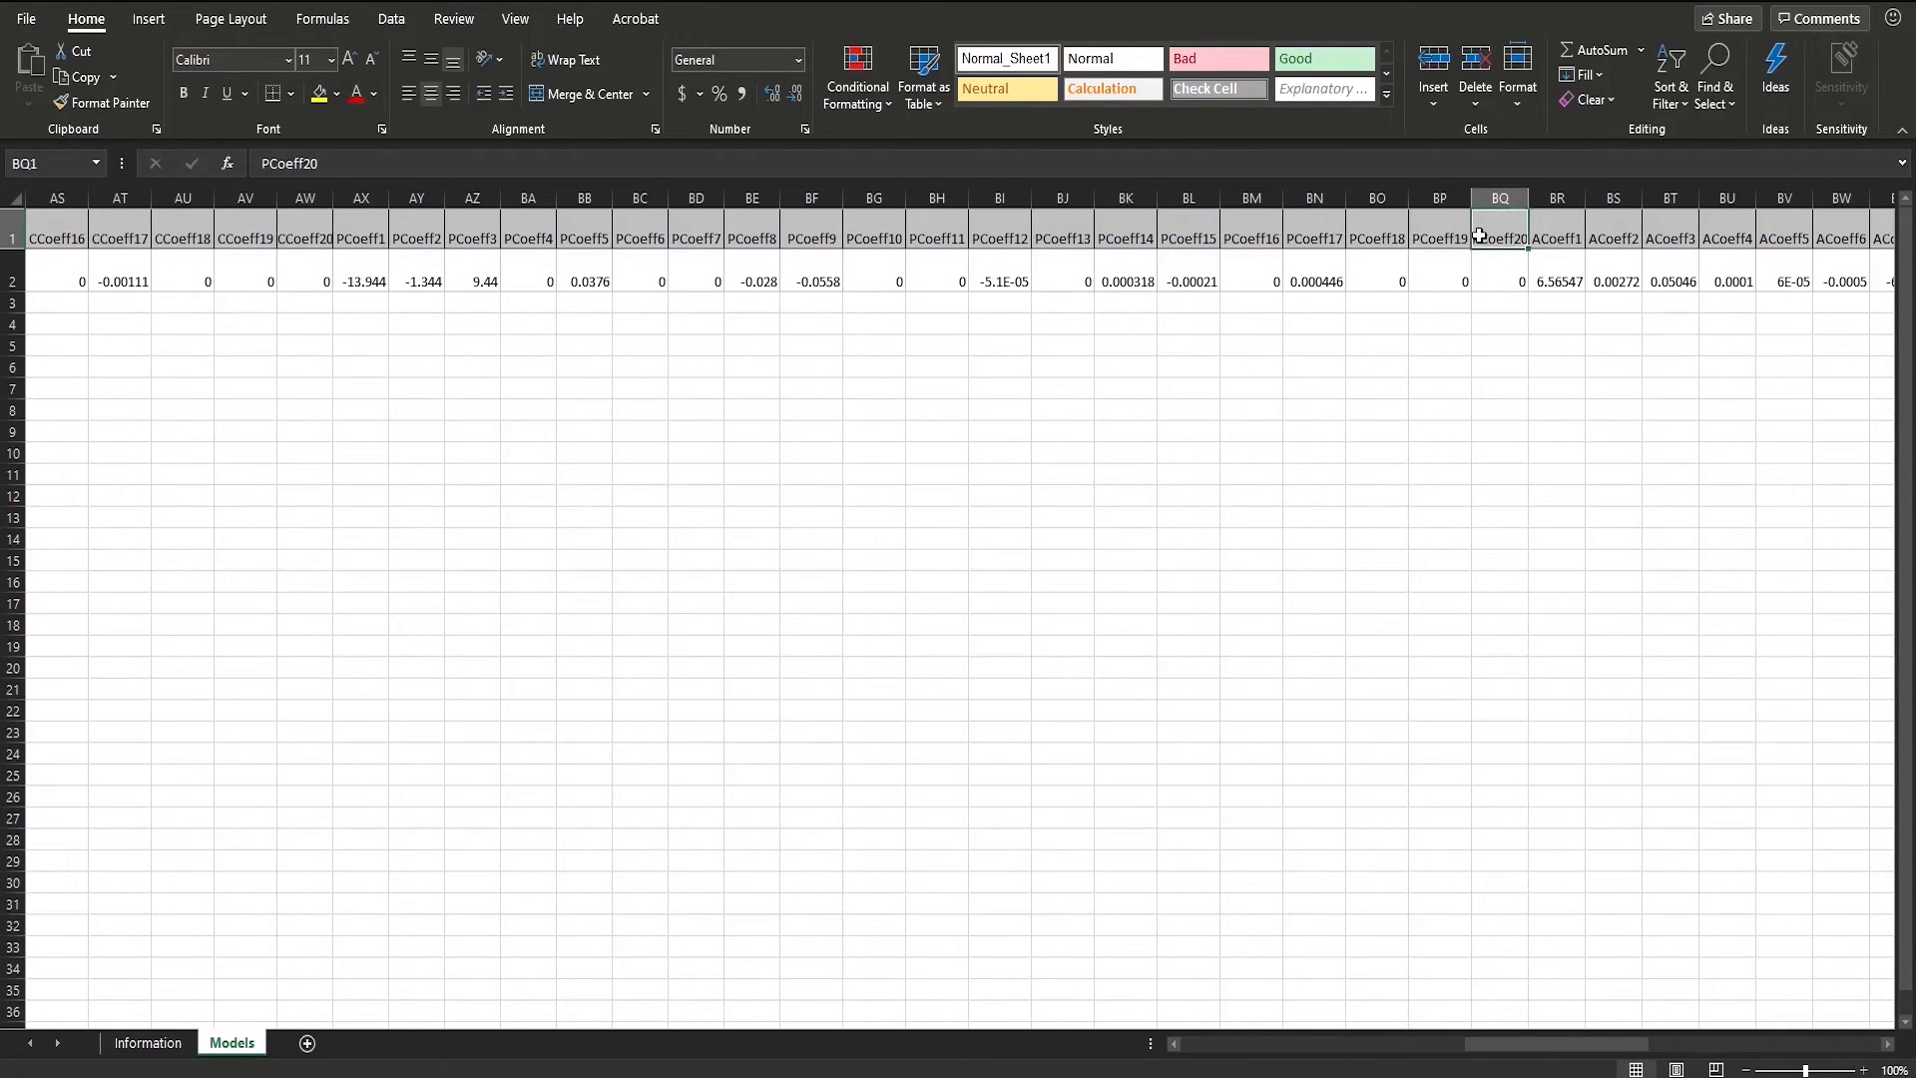
{"action": "left_click_drag", "start_coordinate": [1467, 1047], "coordinate": [1596, 996]}
{"action": "left_click", "coordinate": [1603, 235]}
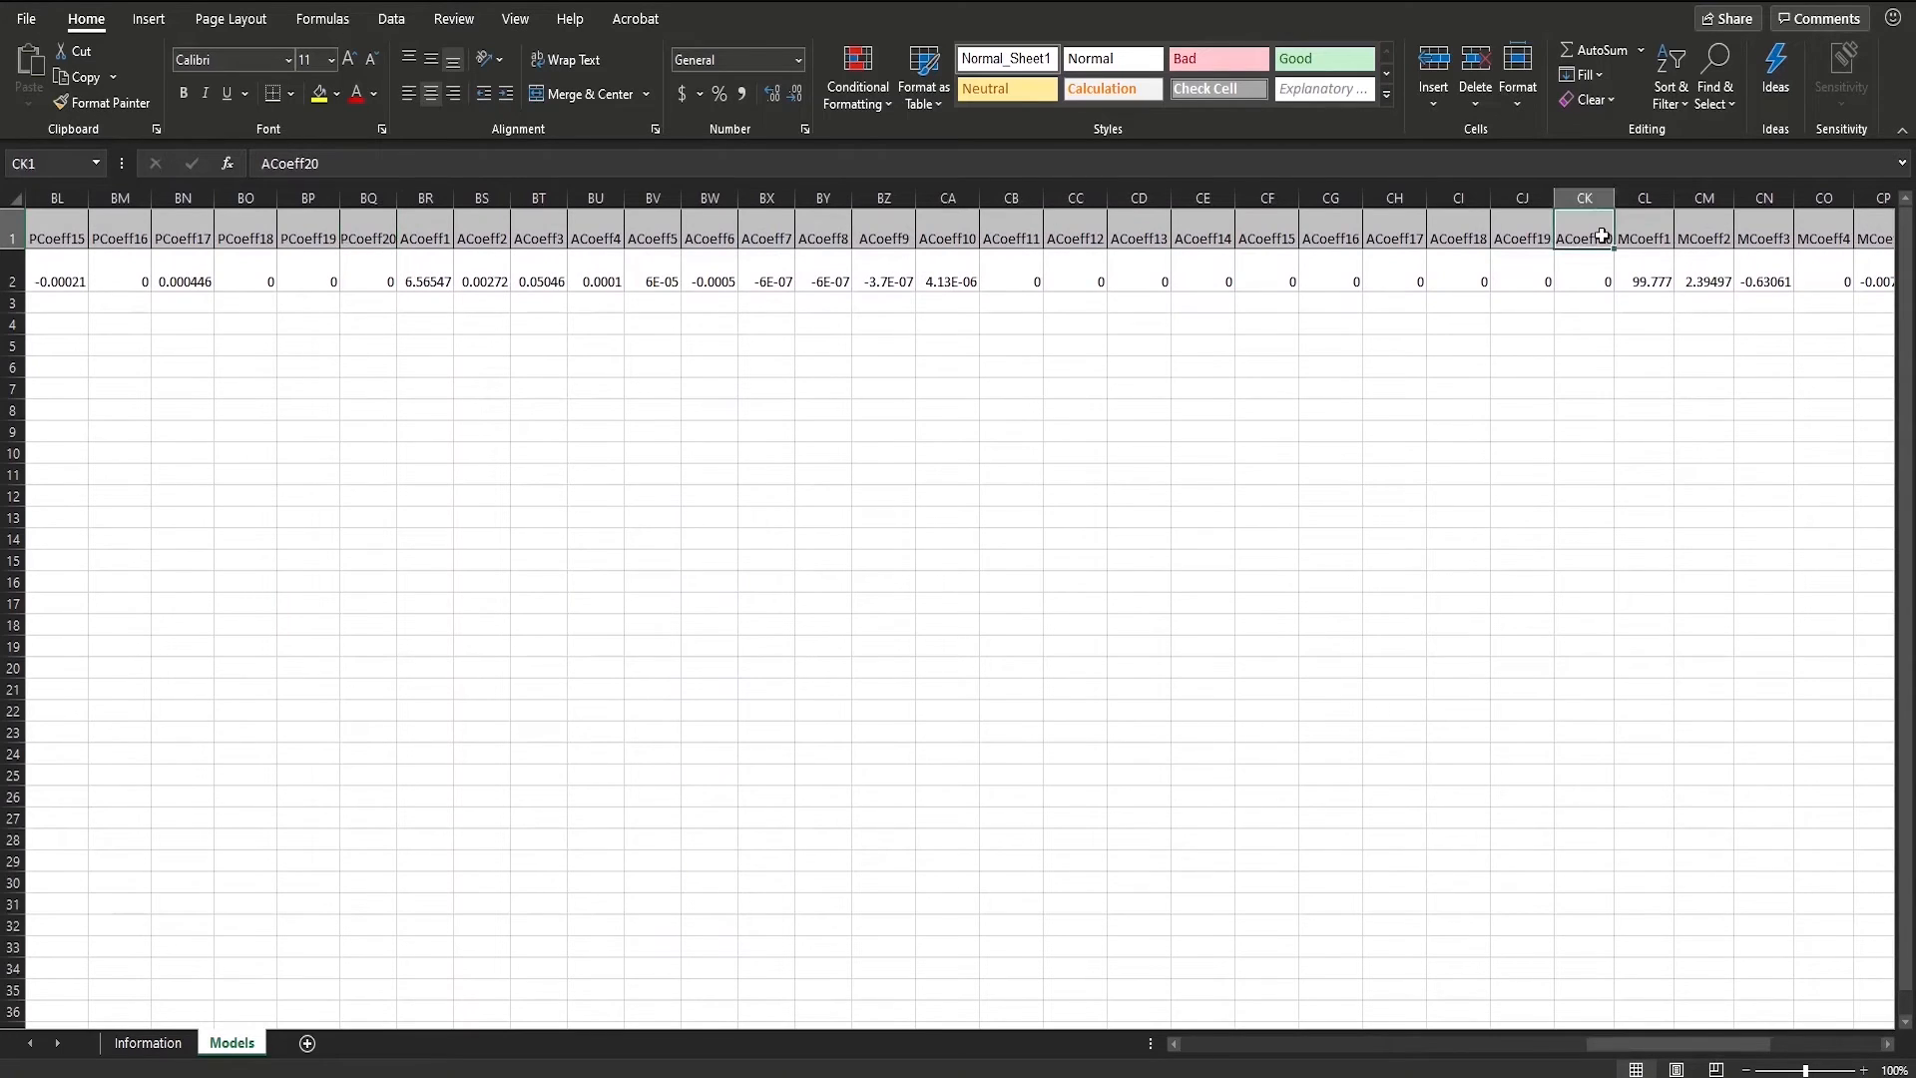
{"action": "left_click_drag", "start_coordinate": [1690, 1044], "coordinate": [1797, 1044]}
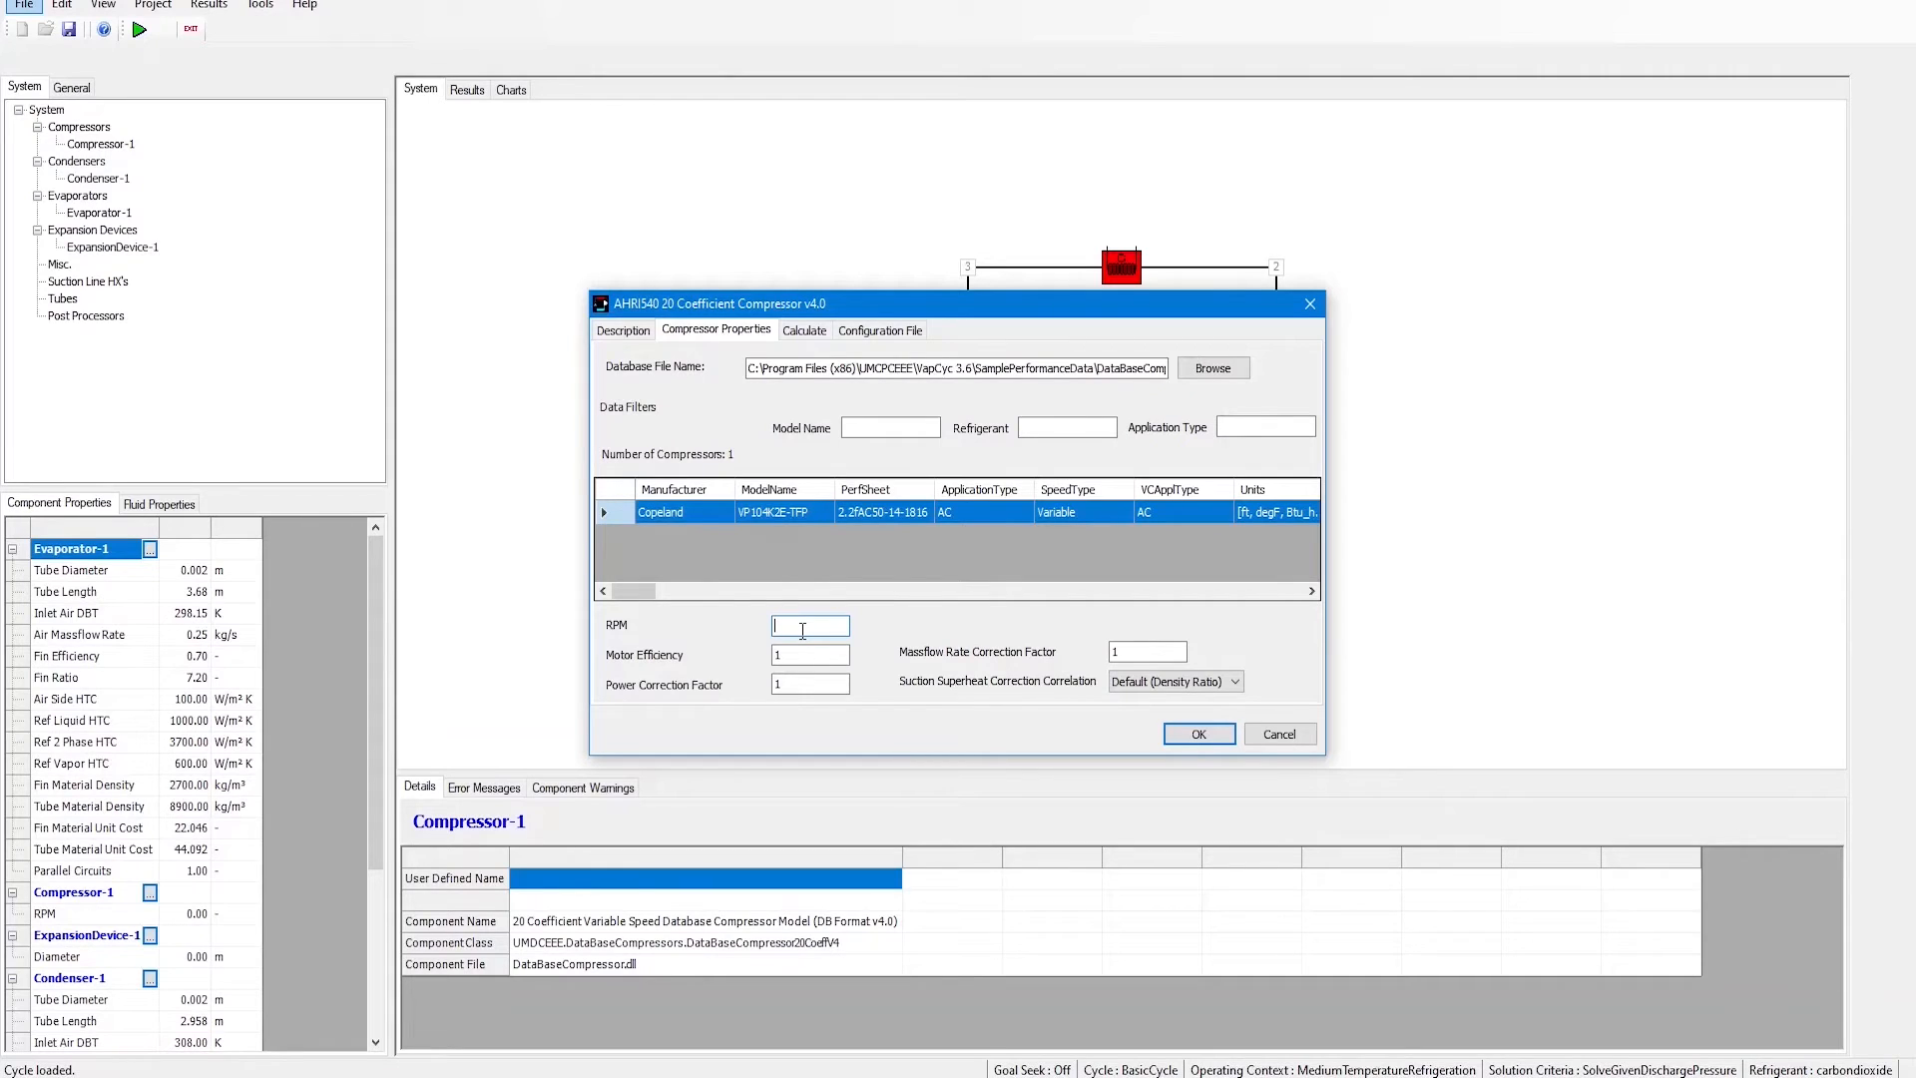
Step: Set the compressor RPM to 3000 and pick an operating point on the Calculate chart
{"action": "type", "text": "3000"}
{"action": "left_click", "coordinate": [804, 330]}
{"action": "left_click", "coordinate": [800, 475]}
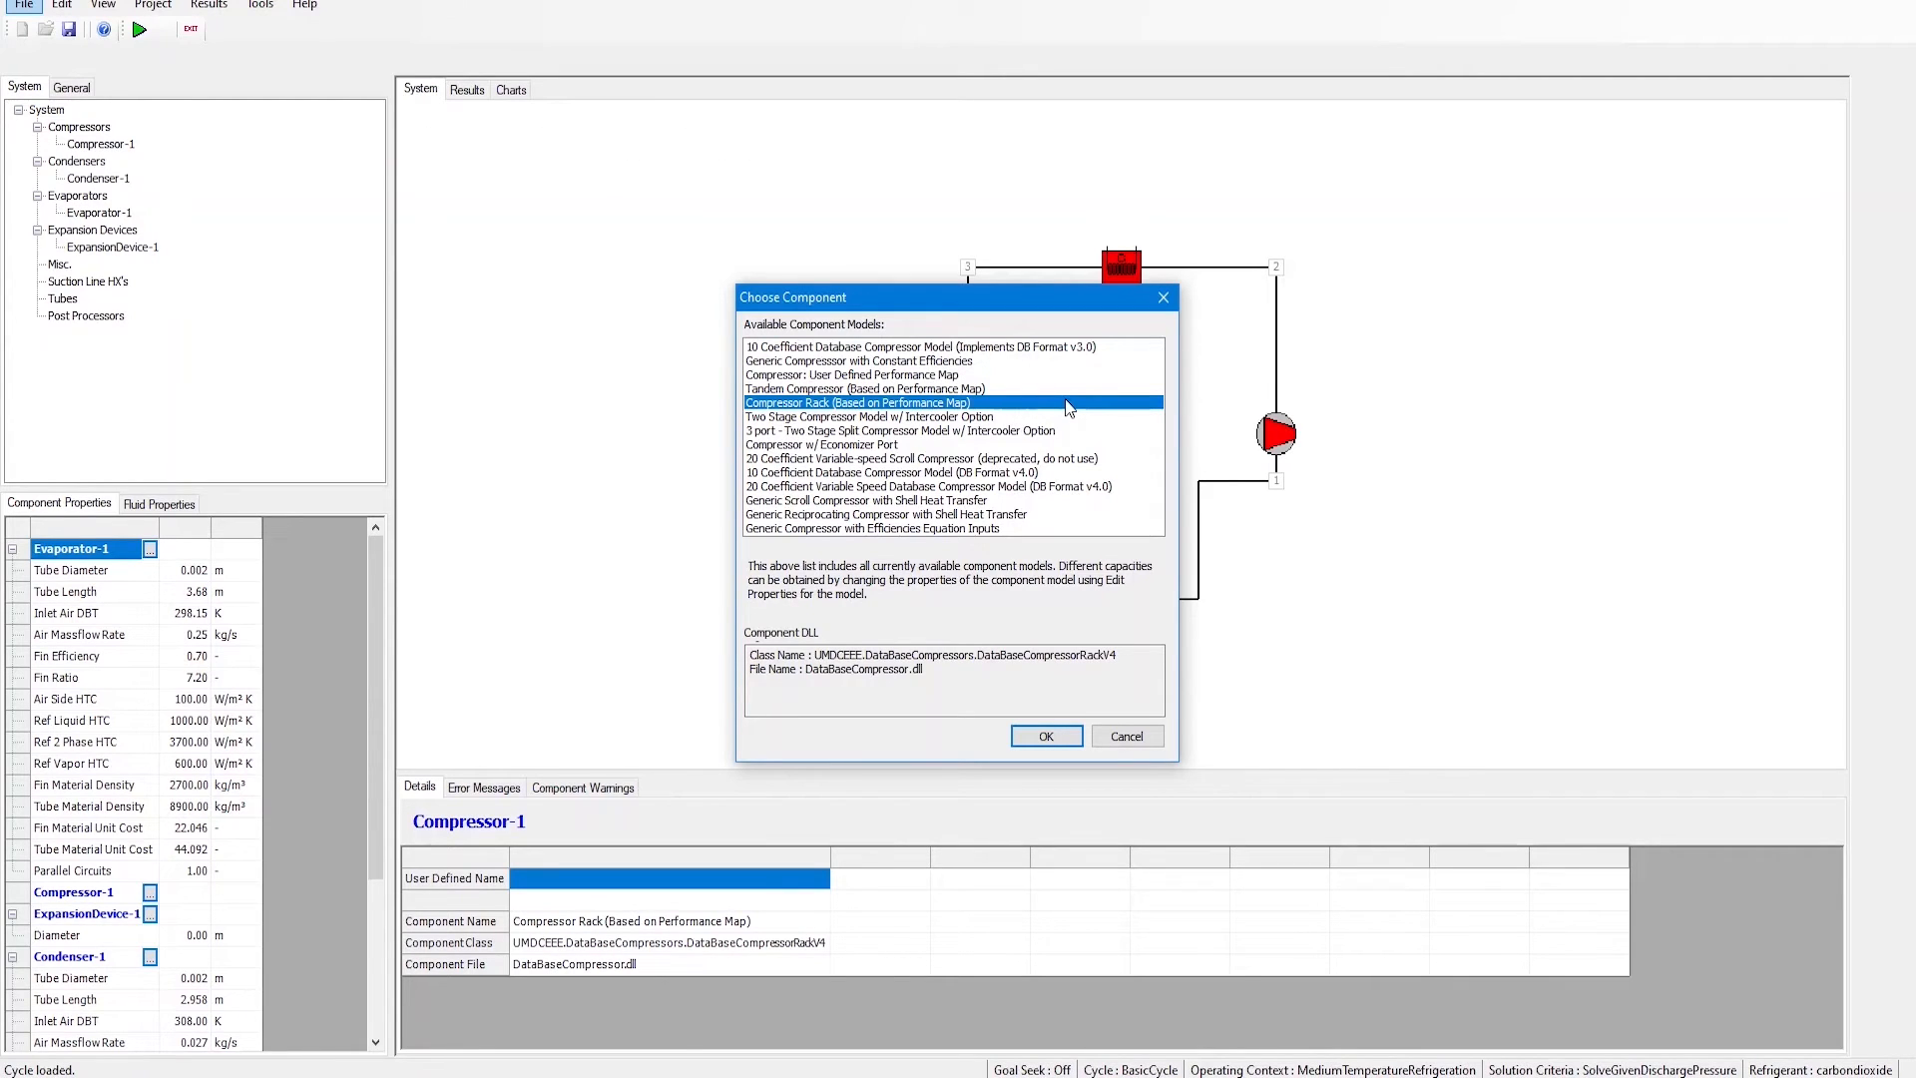
Step: Switch to the Compressor Rack model and load the DataBaseCompressorV4_10Coeff_Template database
{"action": "left_click", "coordinate": [1046, 735]}
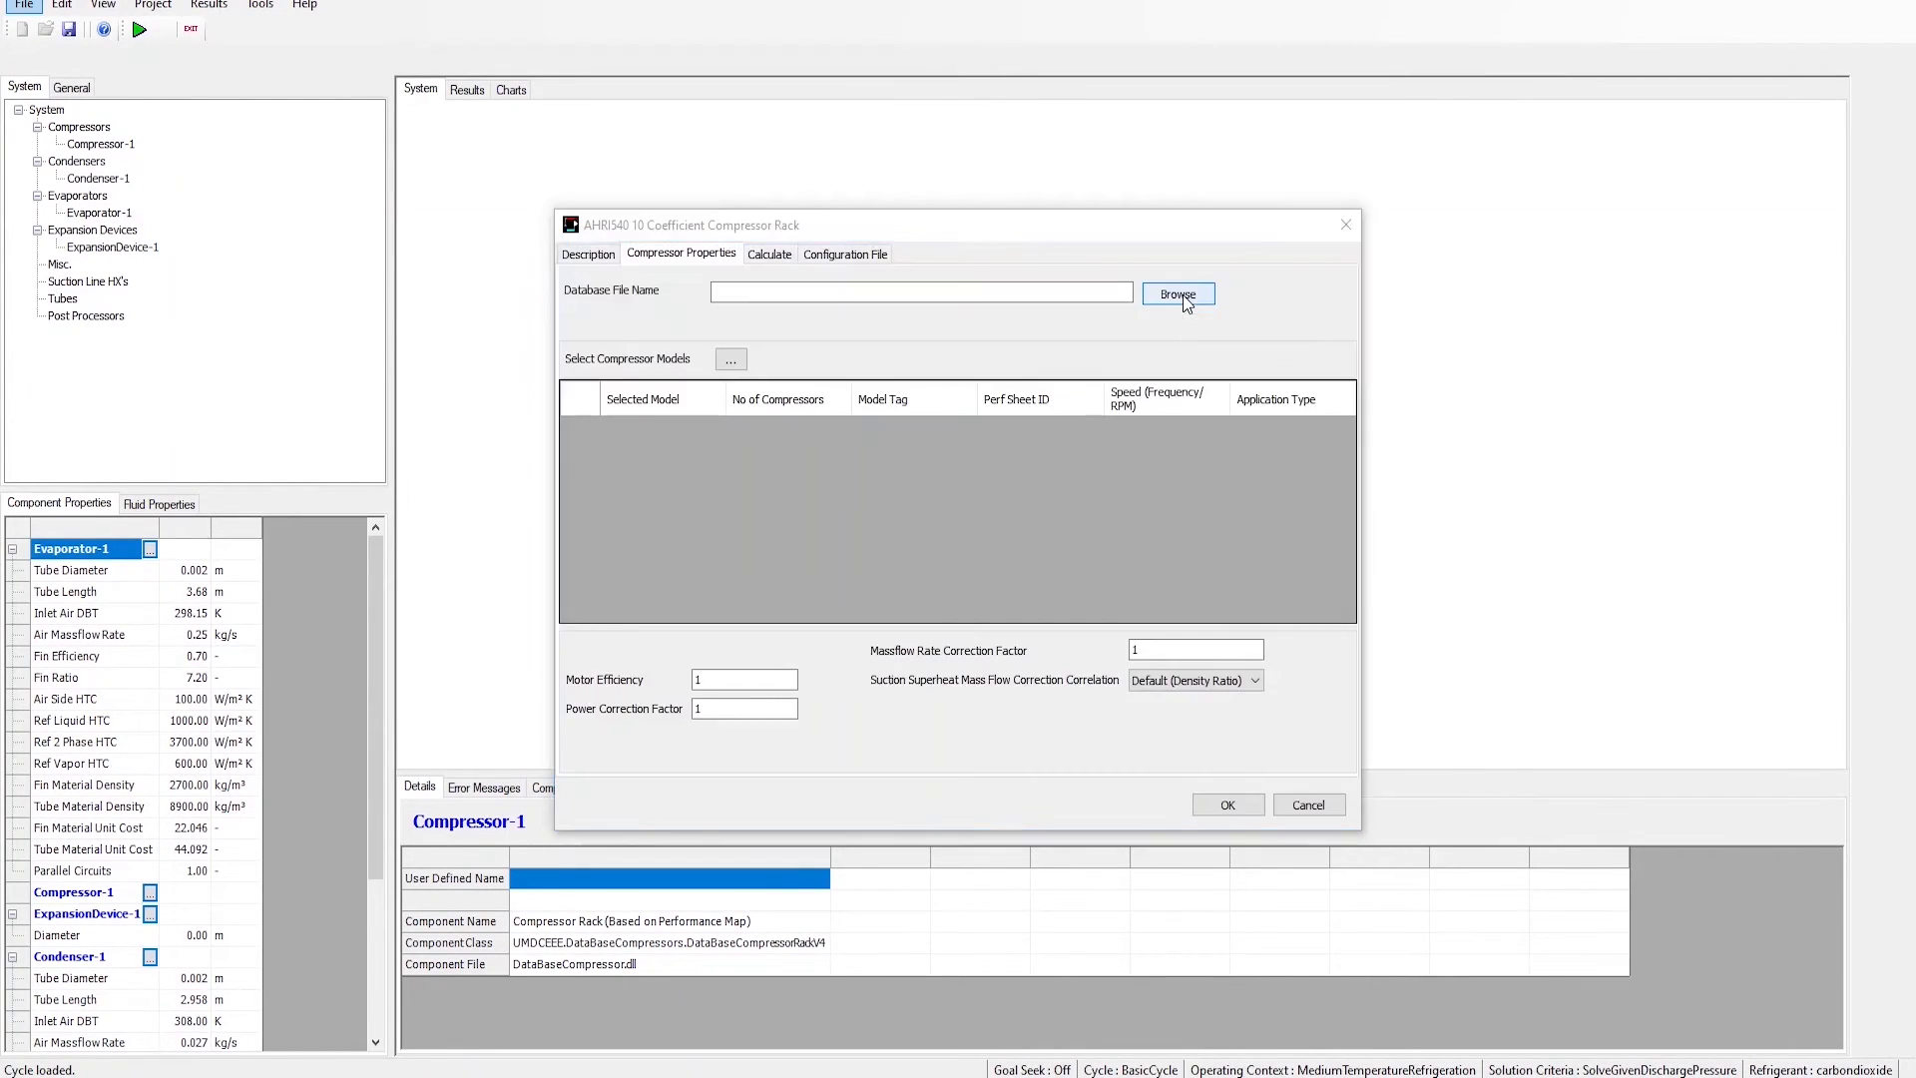
{"action": "left_click", "coordinate": [1183, 296]}
{"action": "left_click", "coordinate": [926, 465]}
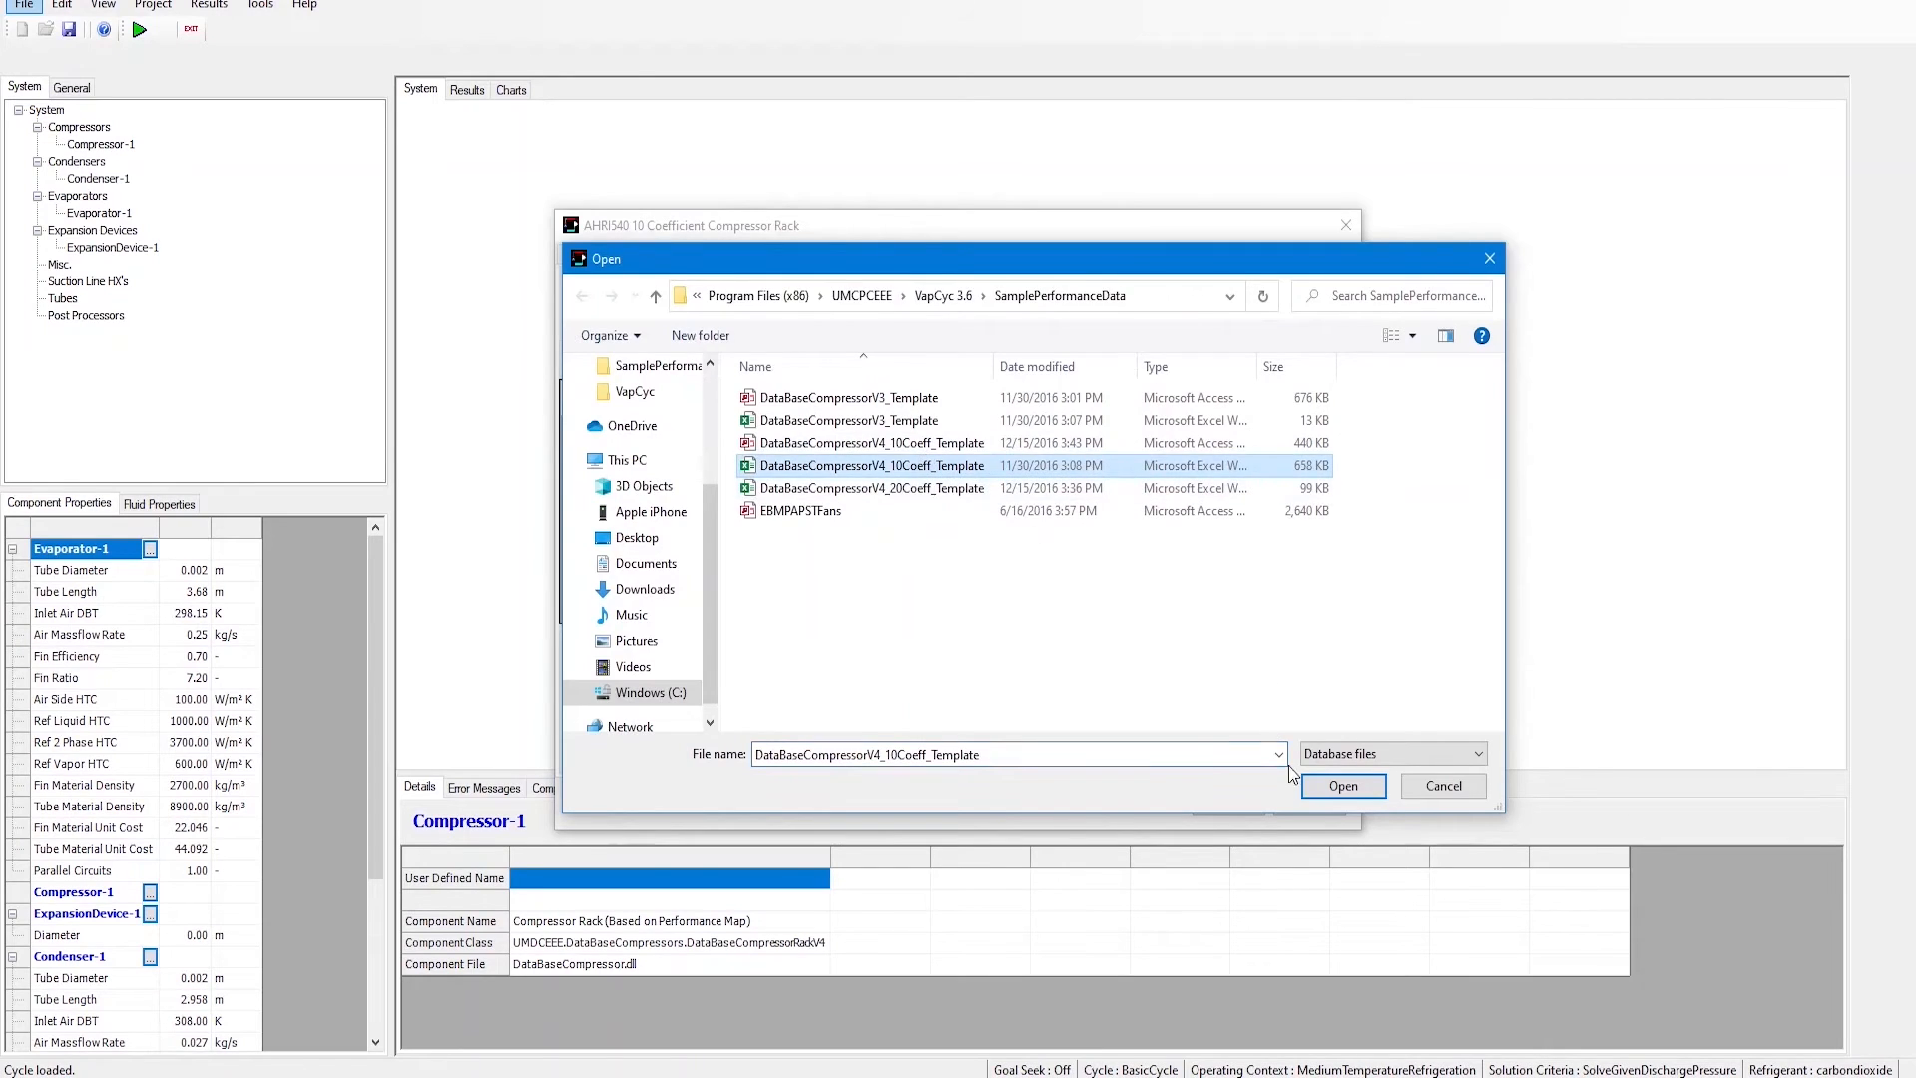
{"action": "left_click", "coordinate": [1343, 785]}
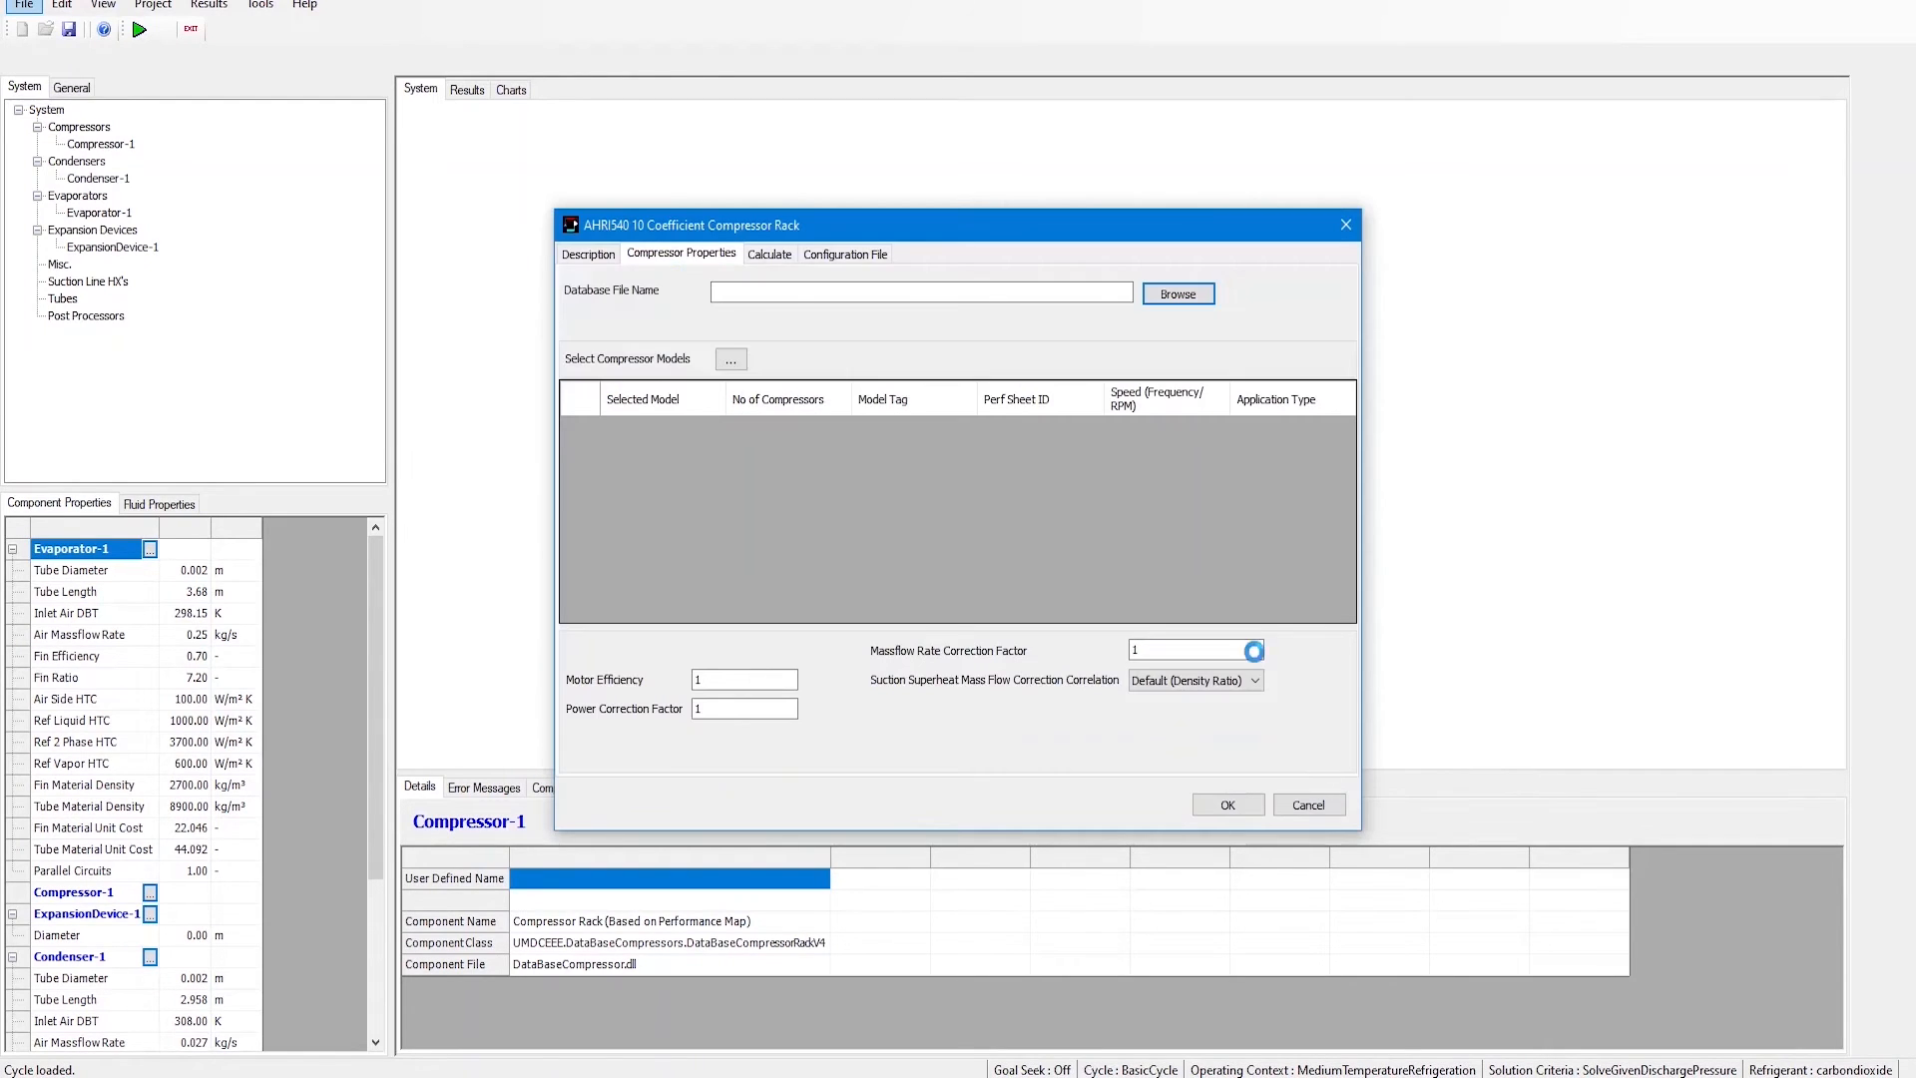
Step: Add the VEI128KSE-TFP model to the rack and set its number of compressors to 2
{"action": "left_click", "coordinate": [739, 358]}
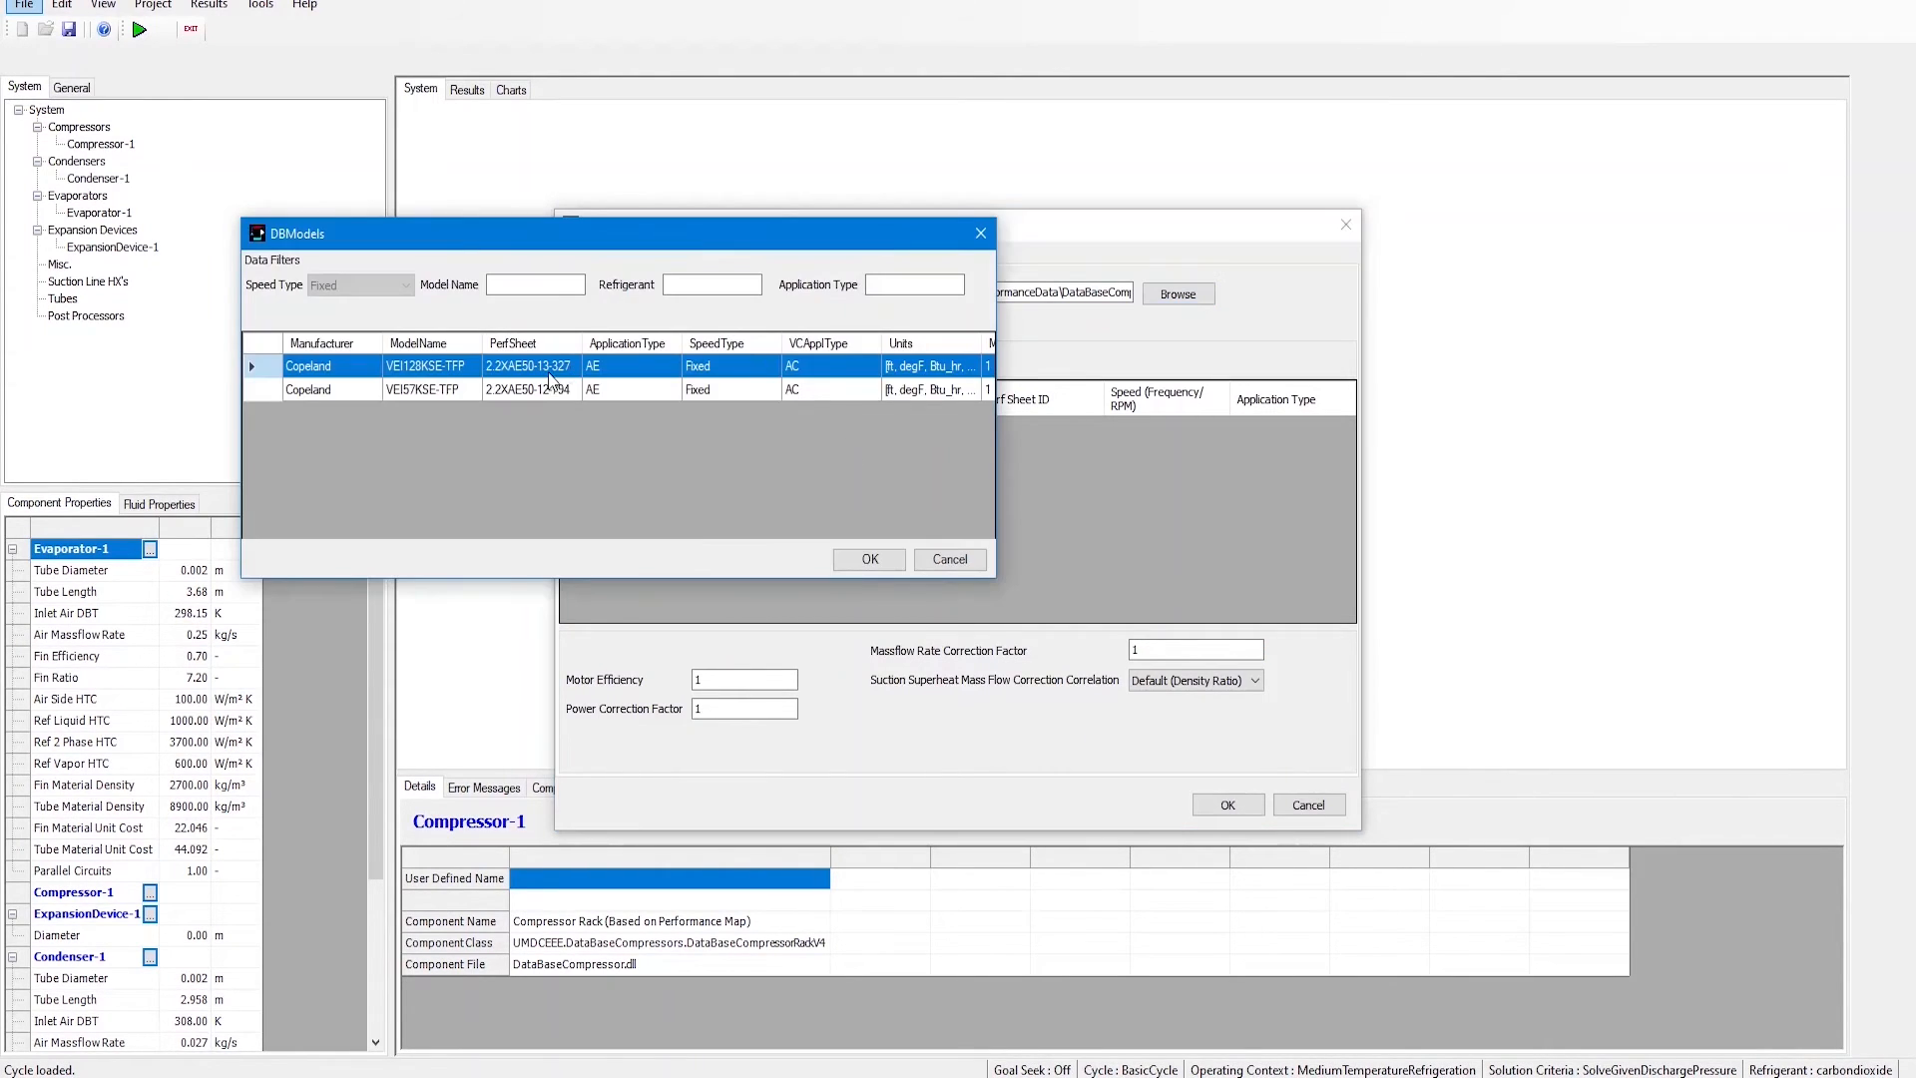
{"action": "left_click", "coordinate": [872, 560]}
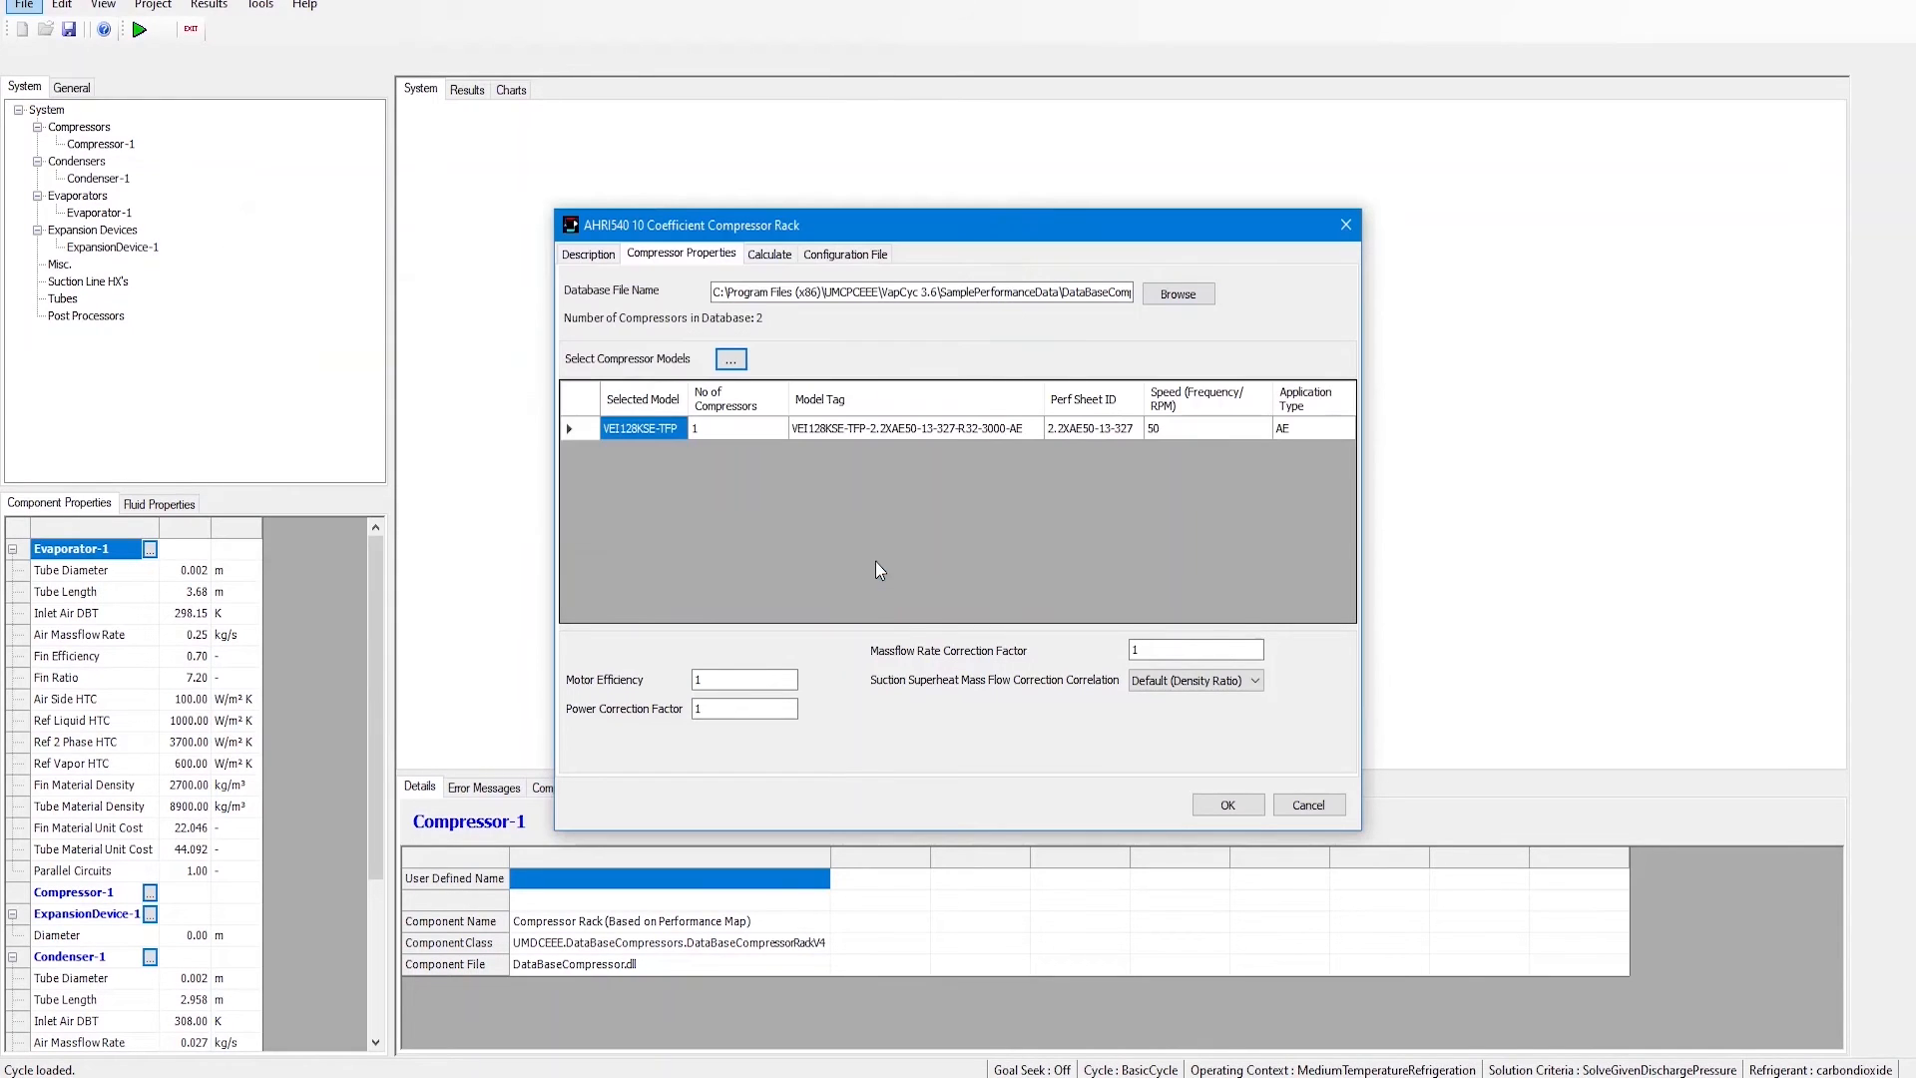
{"action": "left_click", "coordinate": [704, 429]}
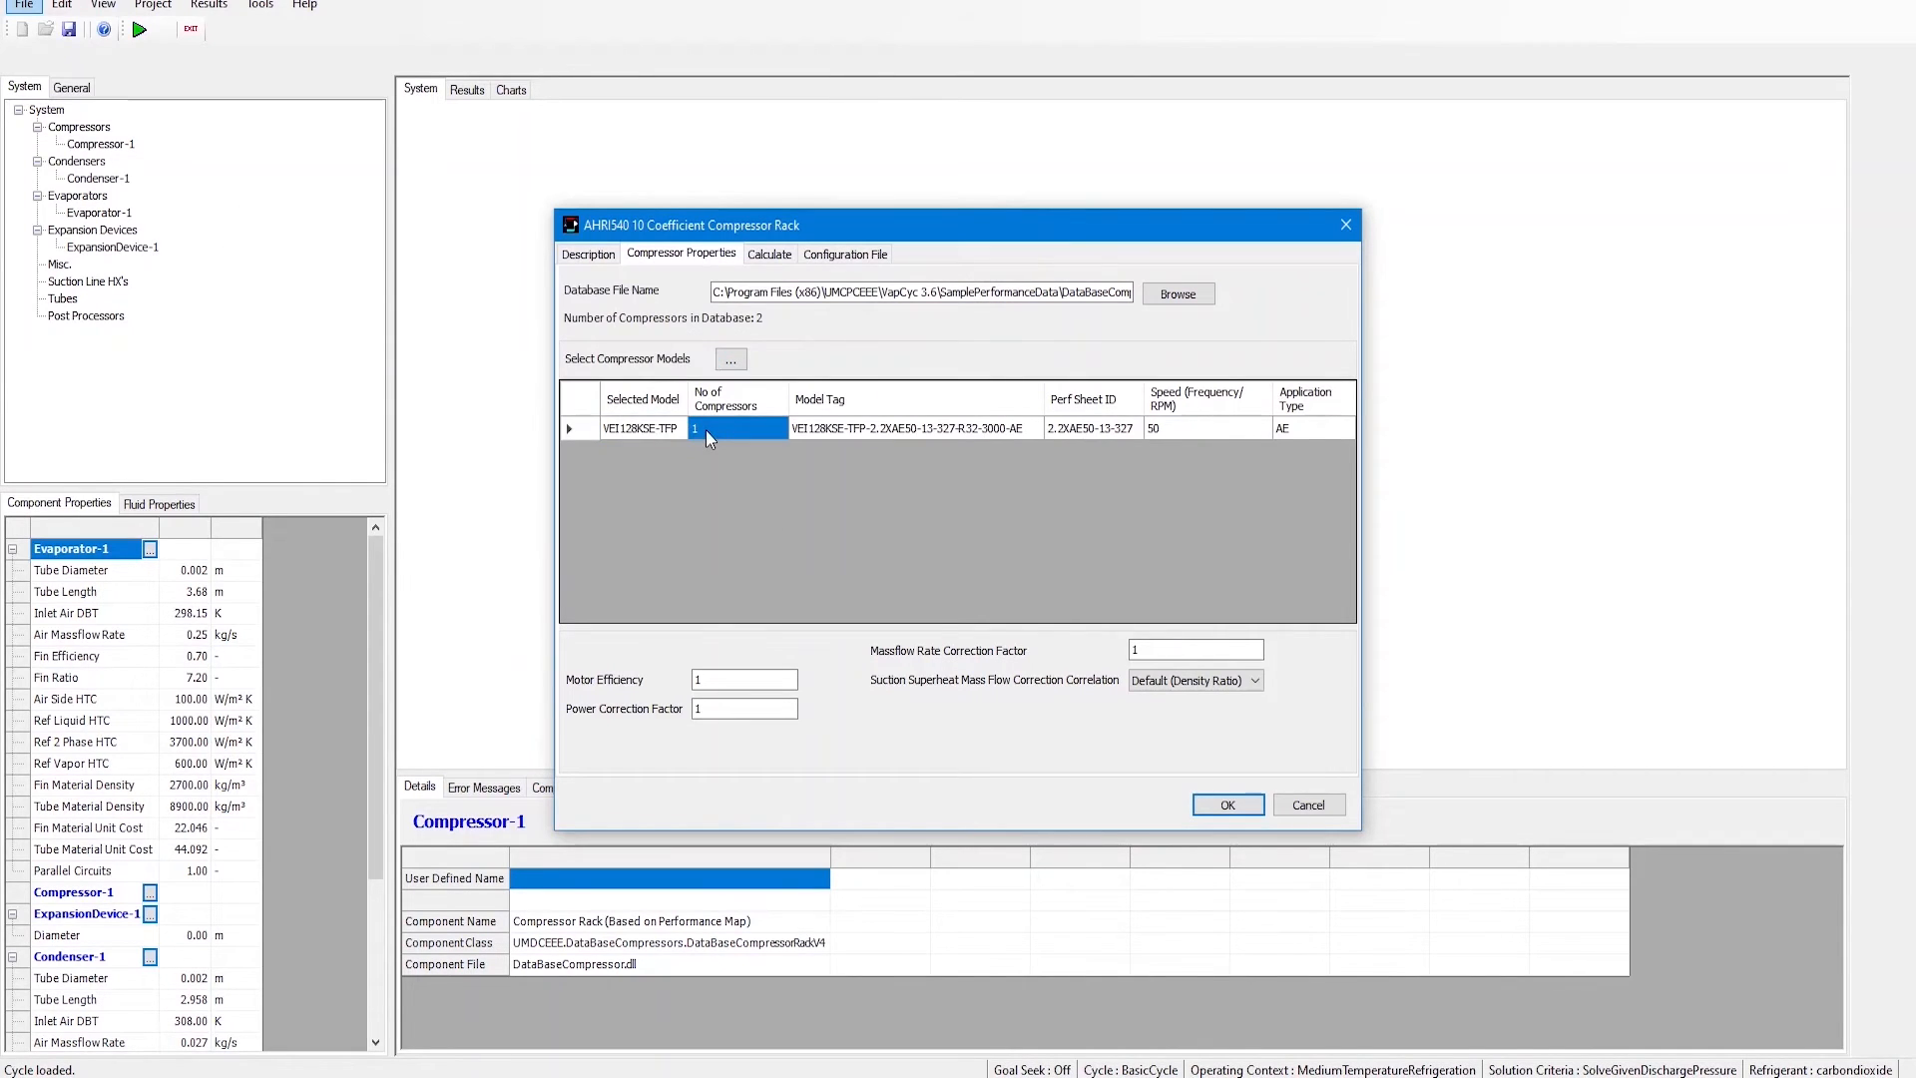
{"action": "left_click", "coordinate": [705, 431]}
{"action": "type", "text": "2"}
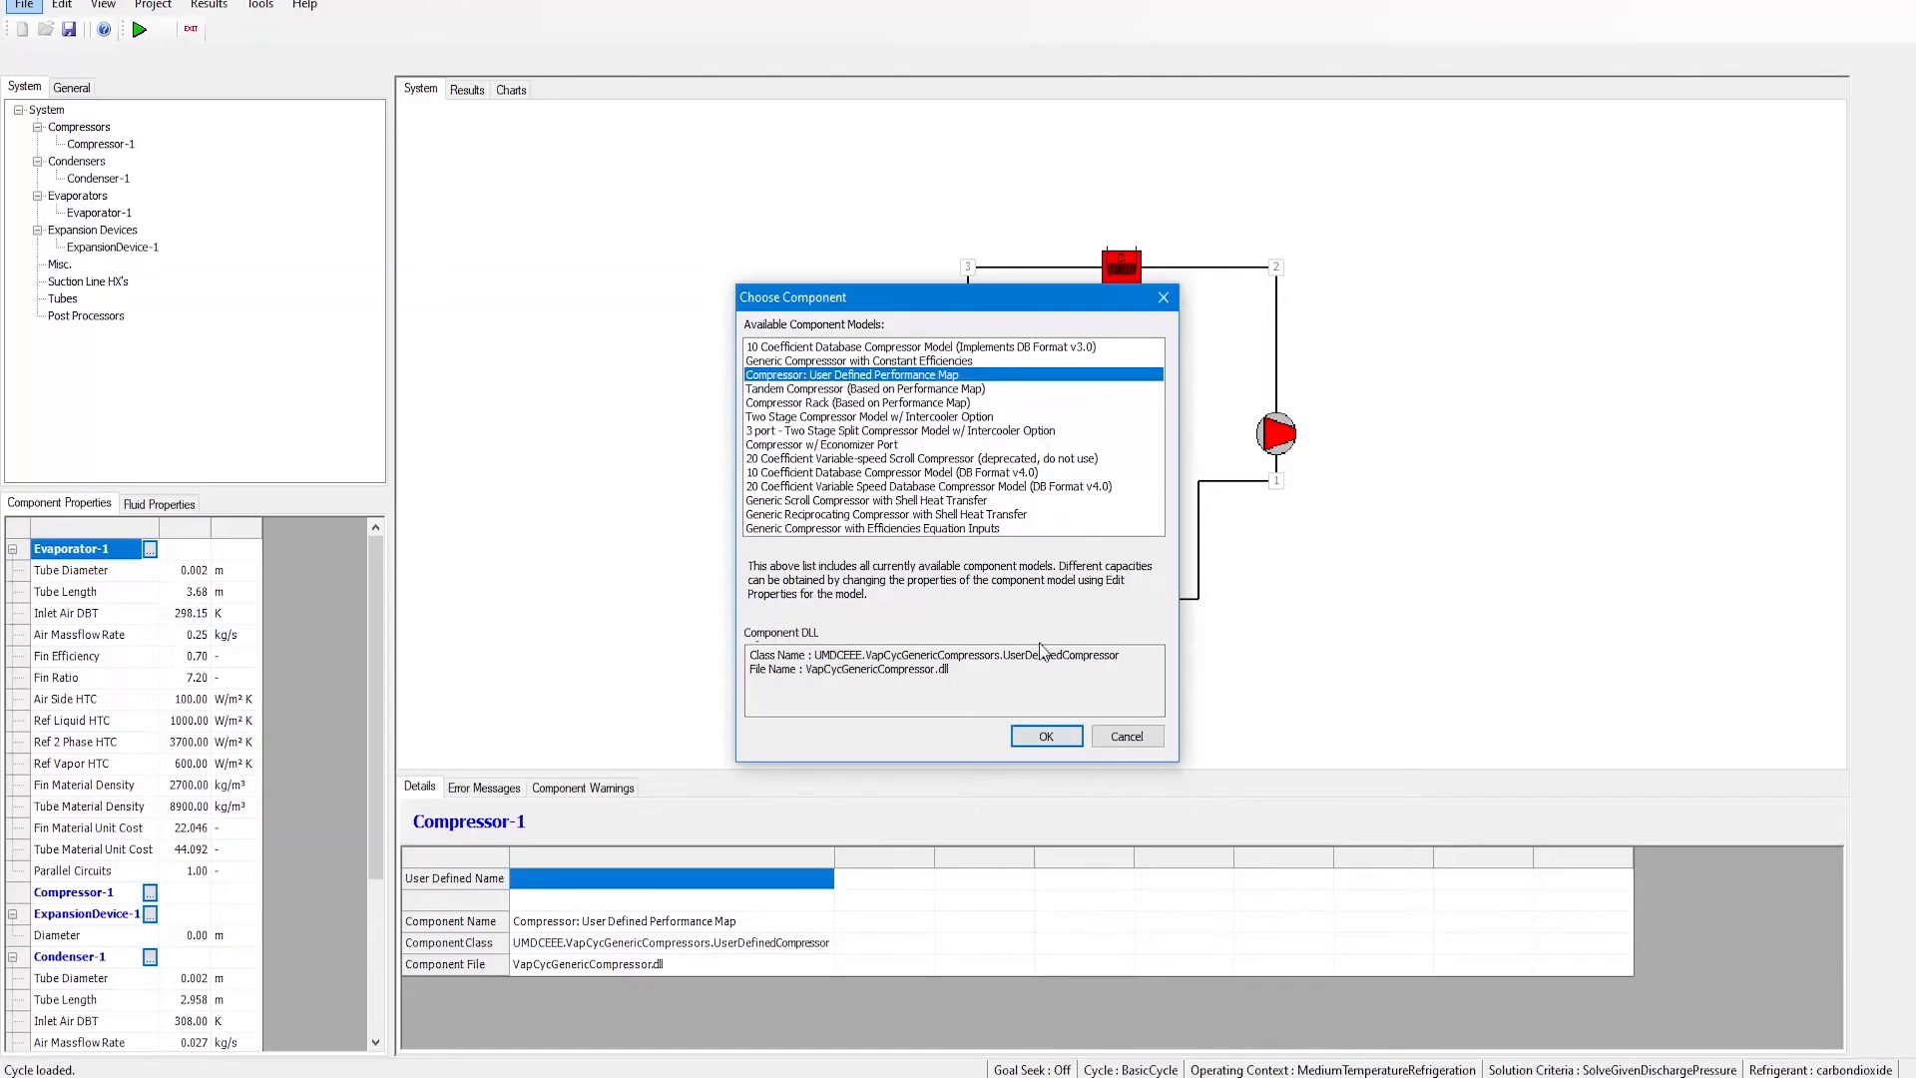
Step: Switch to the User Defined Performance Map compressor and enter TeF+TcF as the mass flow rate equation
{"action": "left_click", "coordinate": [1046, 736]}
{"action": "left_click", "coordinate": [908, 369]}
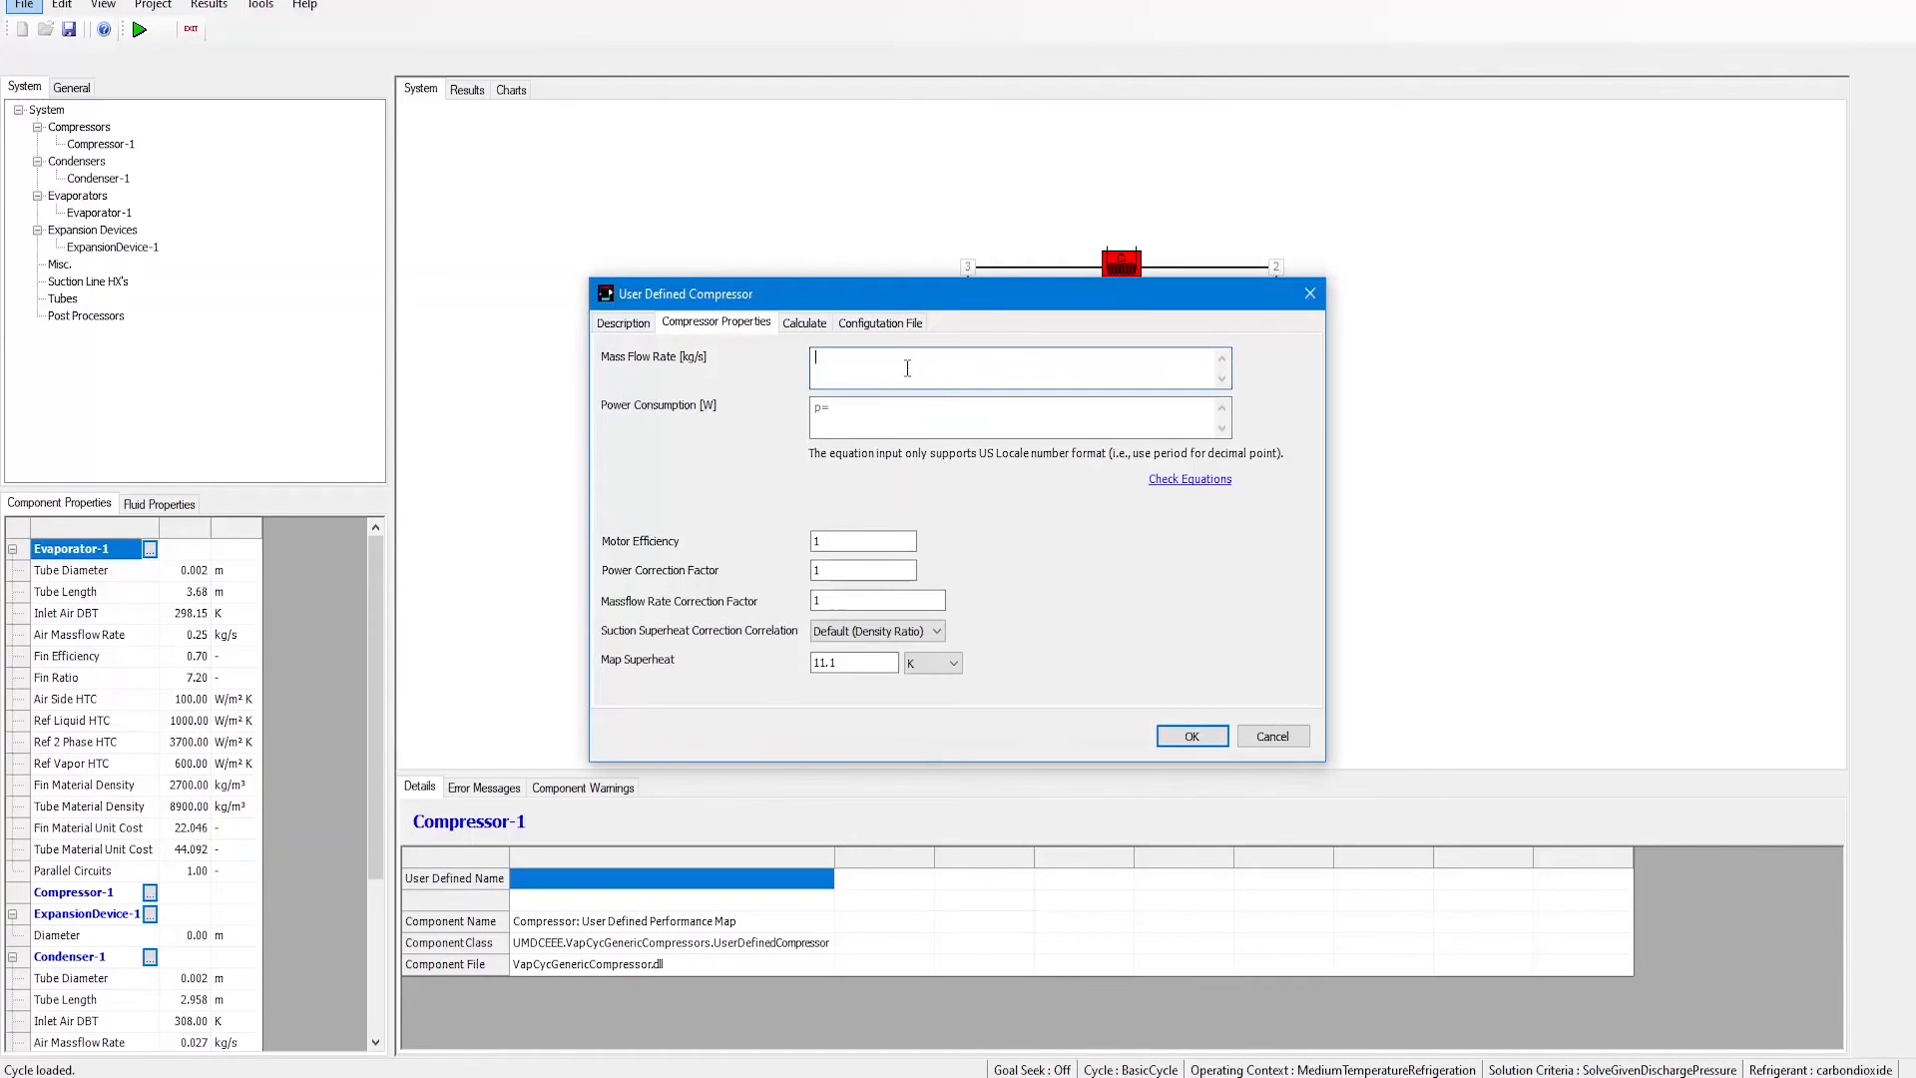
{"action": "type", "text": "TeF+TcF"}
Step: Paste TeF+TcF as the power consumption equation and check the equations
{"action": "left_click", "coordinate": [902, 425]}
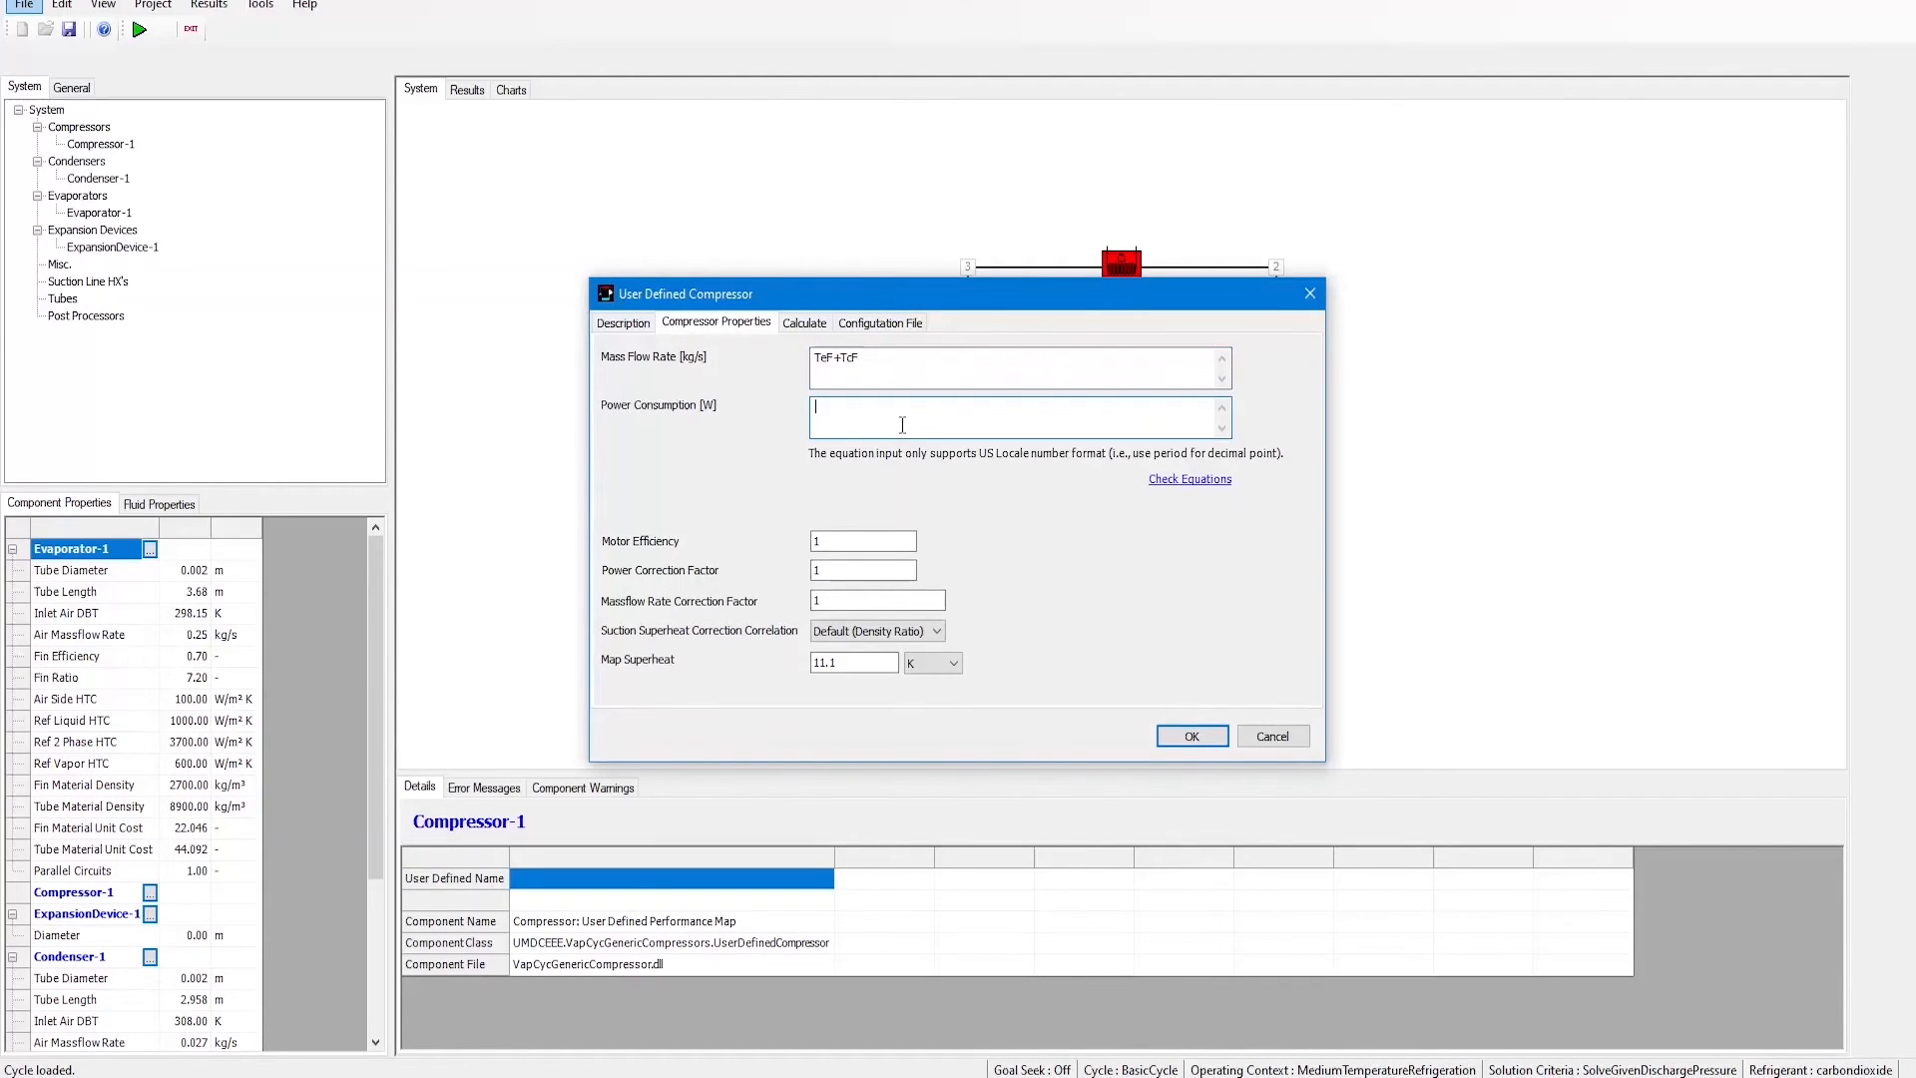
{"action": "type", "text": "TeF+TcF"}
{"action": "left_click", "coordinate": [939, 374]}
{"action": "left_click", "coordinate": [1194, 484]}
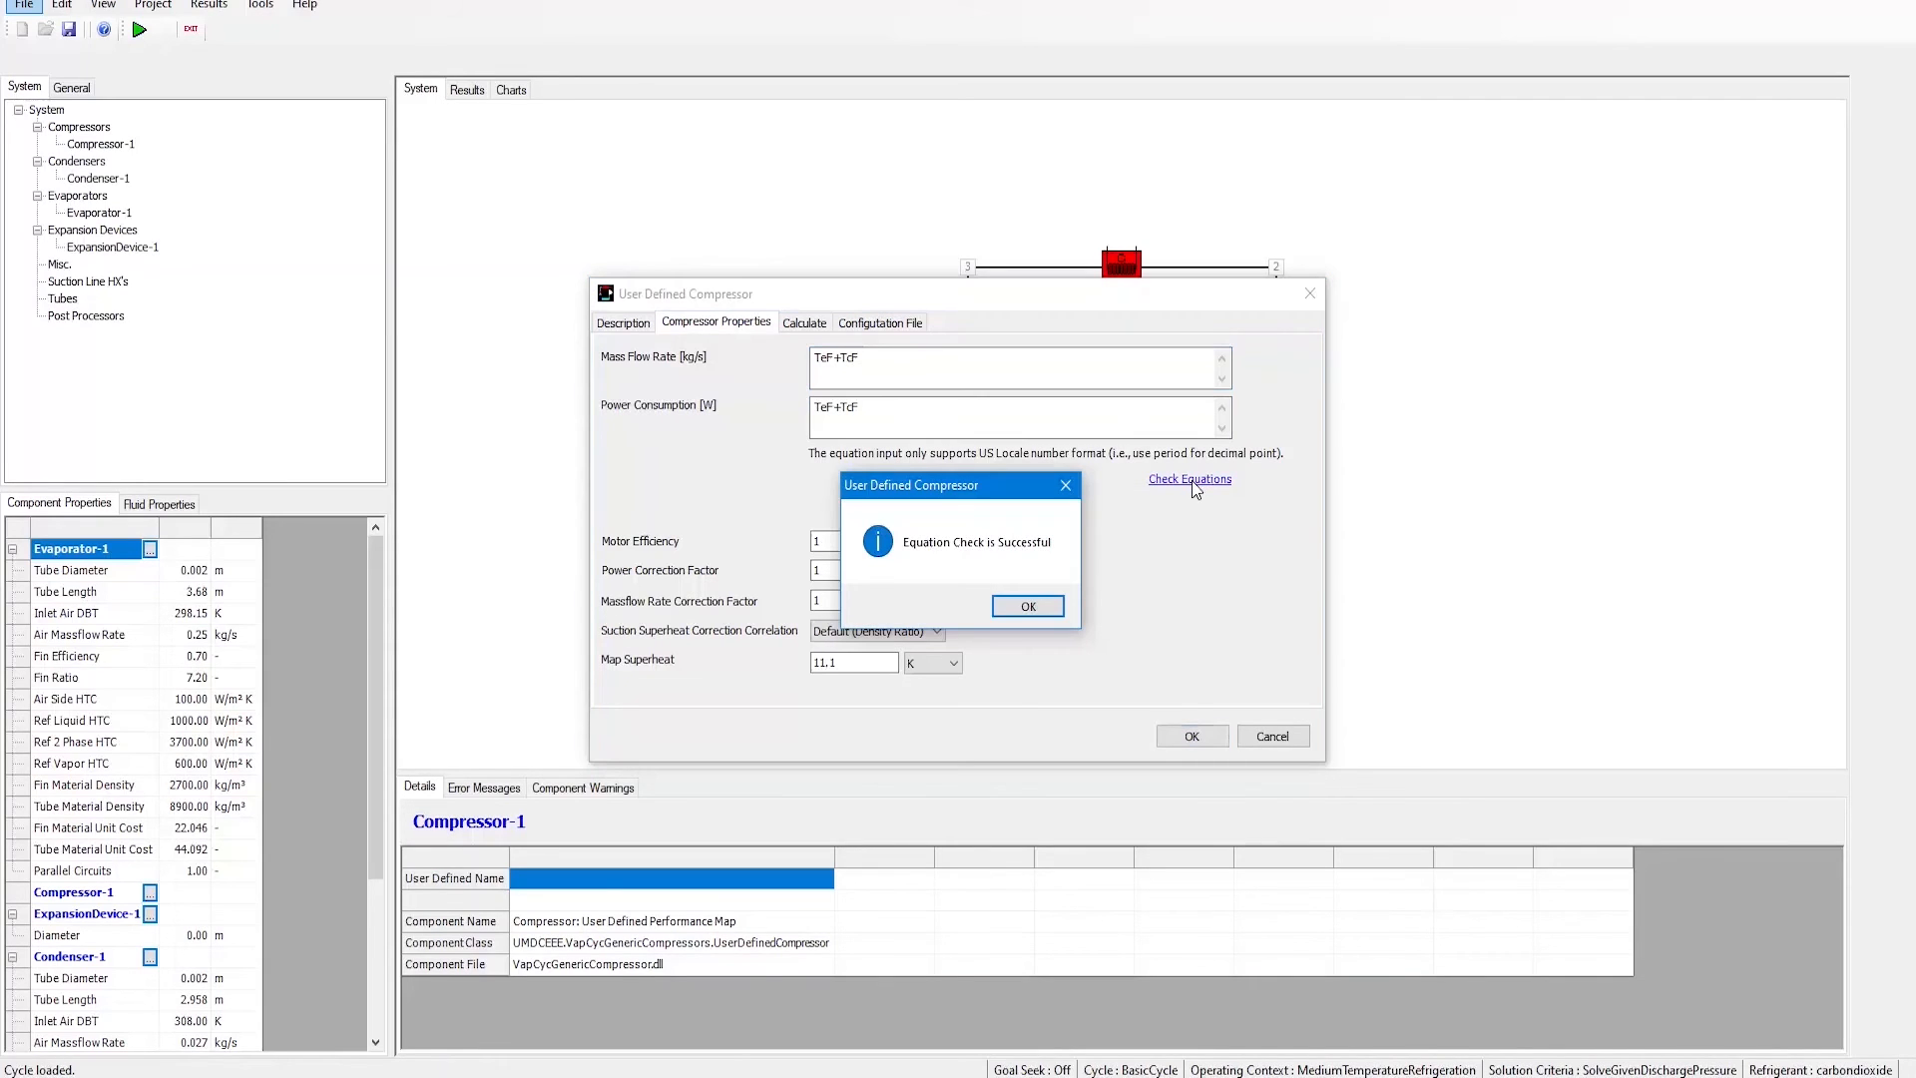
{"action": "left_click", "coordinate": [1029, 607]}
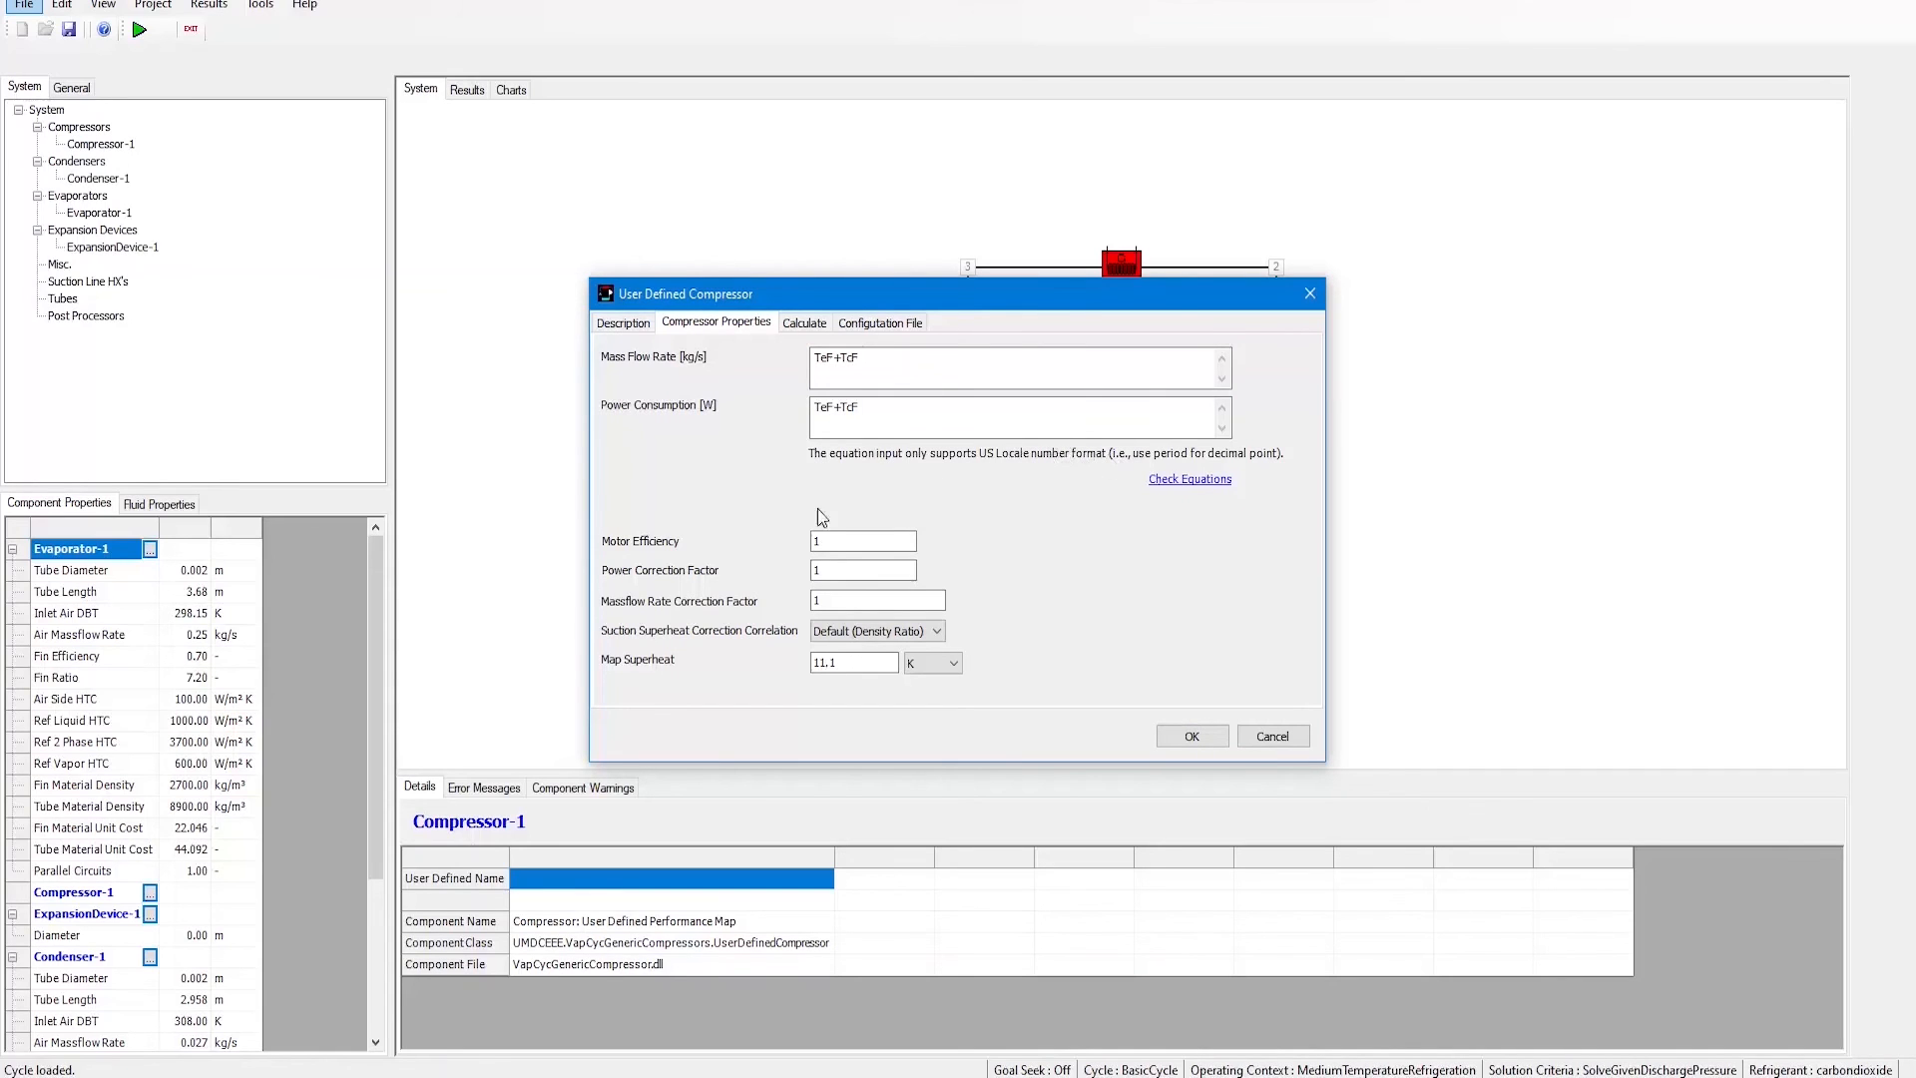
Step: Review the Calculate page and accept the user-defined compressor settings
{"action": "left_click", "coordinate": [808, 324]}
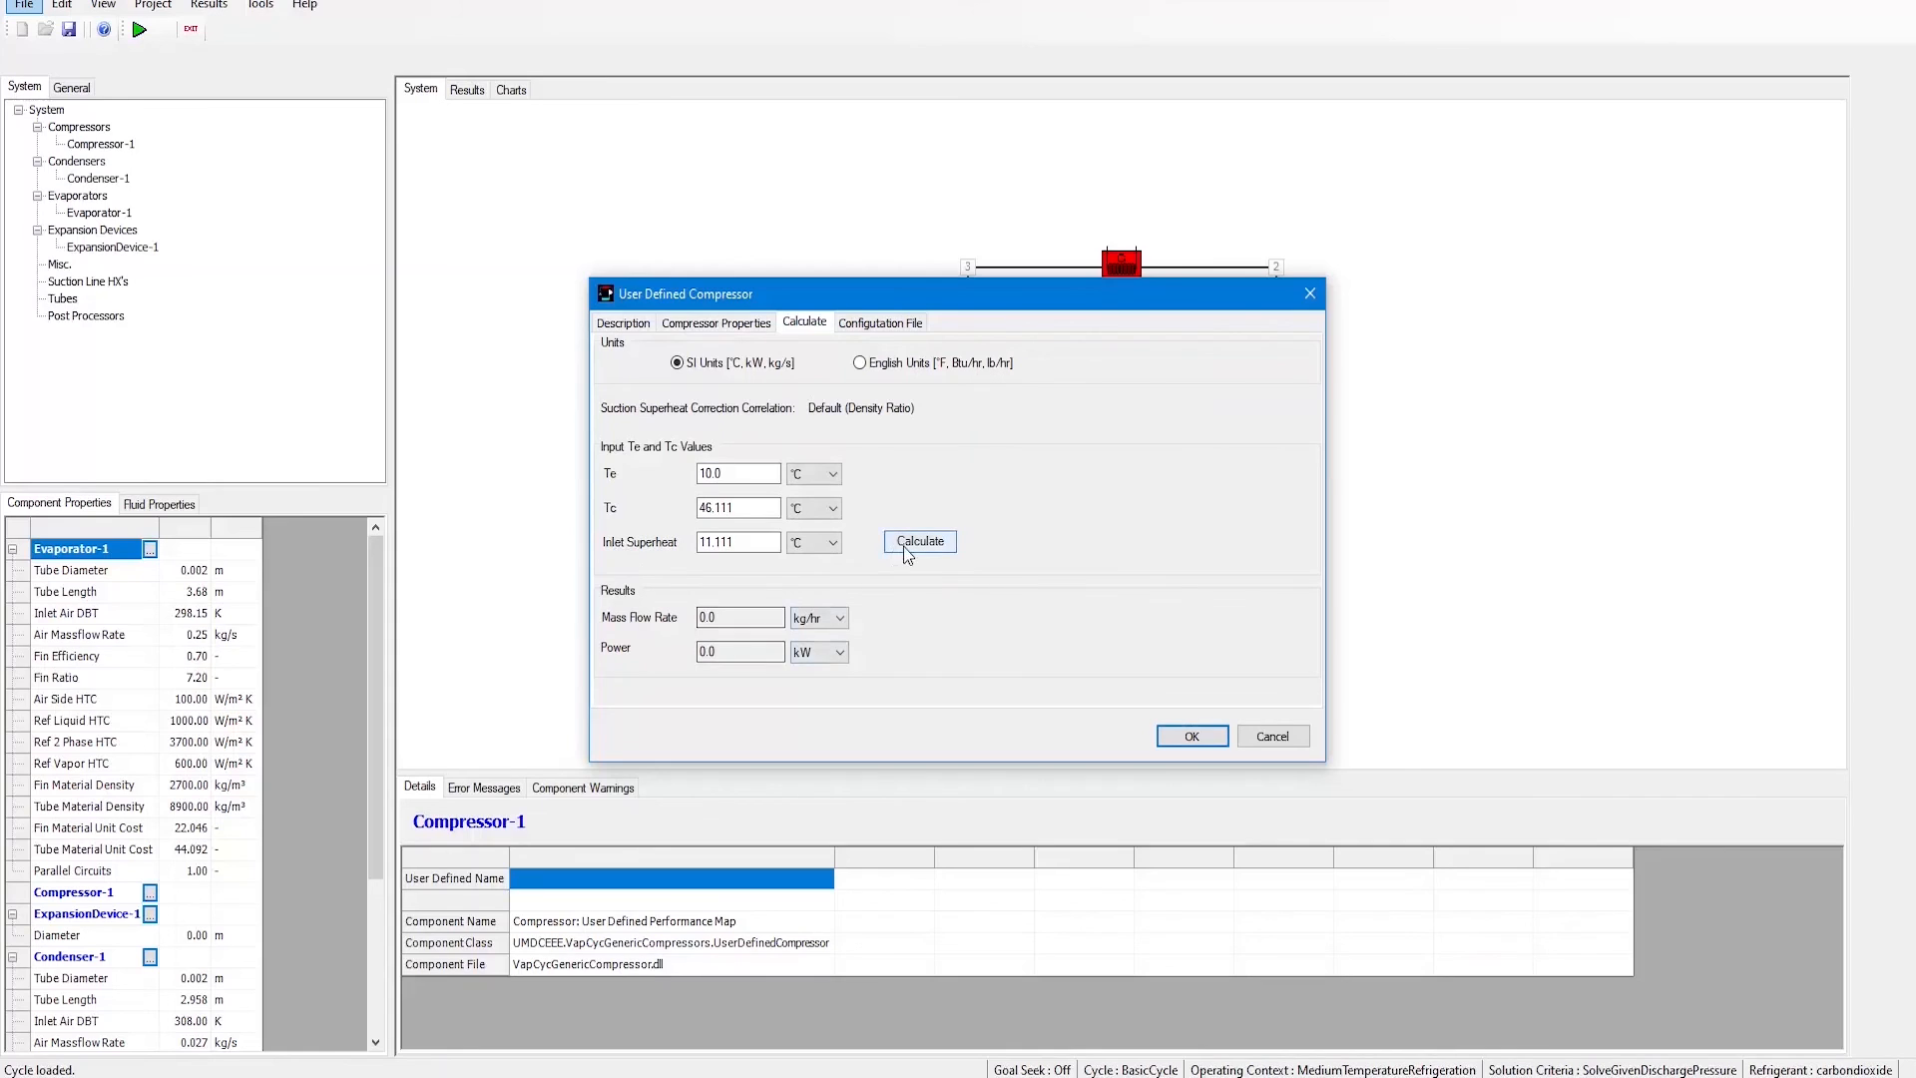
{"action": "left_click", "coordinate": [1192, 736]}
Step: Switch to the Two Stage Compressor Model w/ Intercooler Option and open its intercooler properties
{"action": "left_click", "coordinate": [1116, 417]}
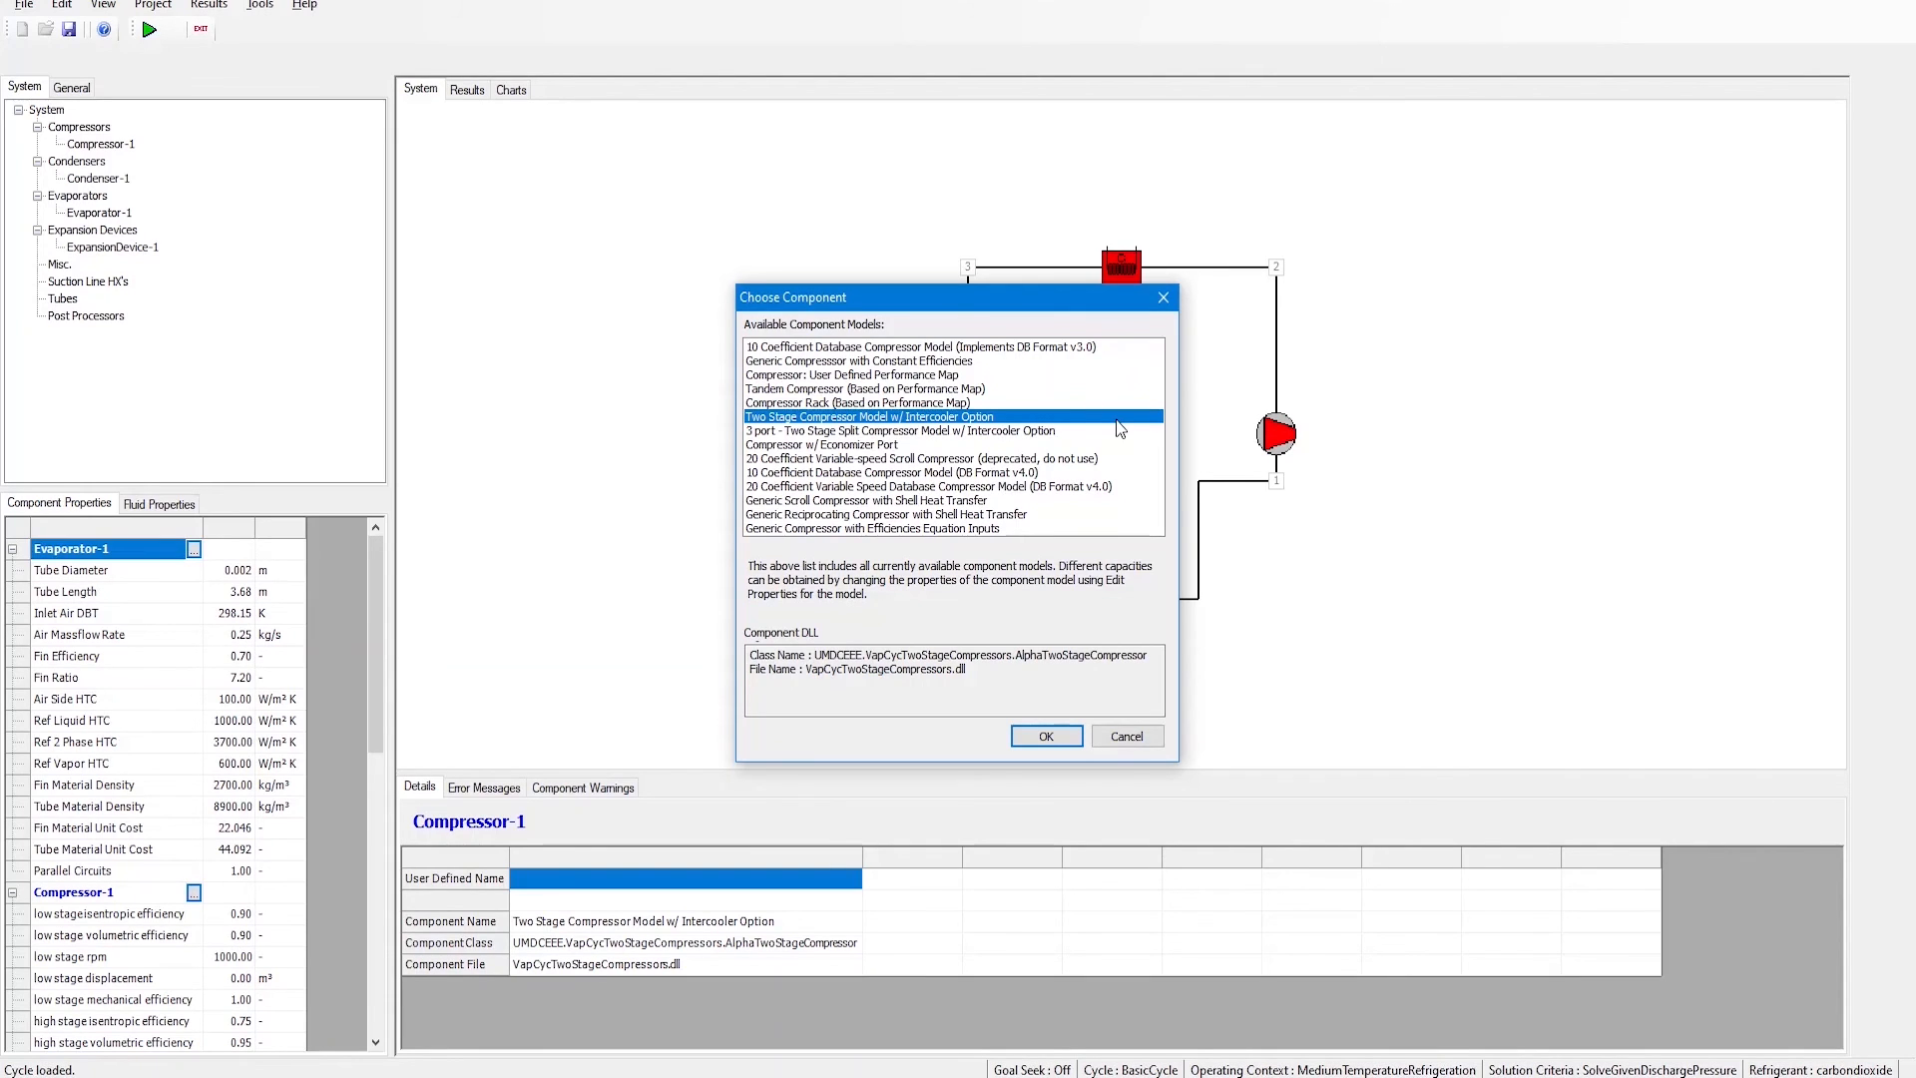
{"action": "left_click", "coordinate": [1070, 740]}
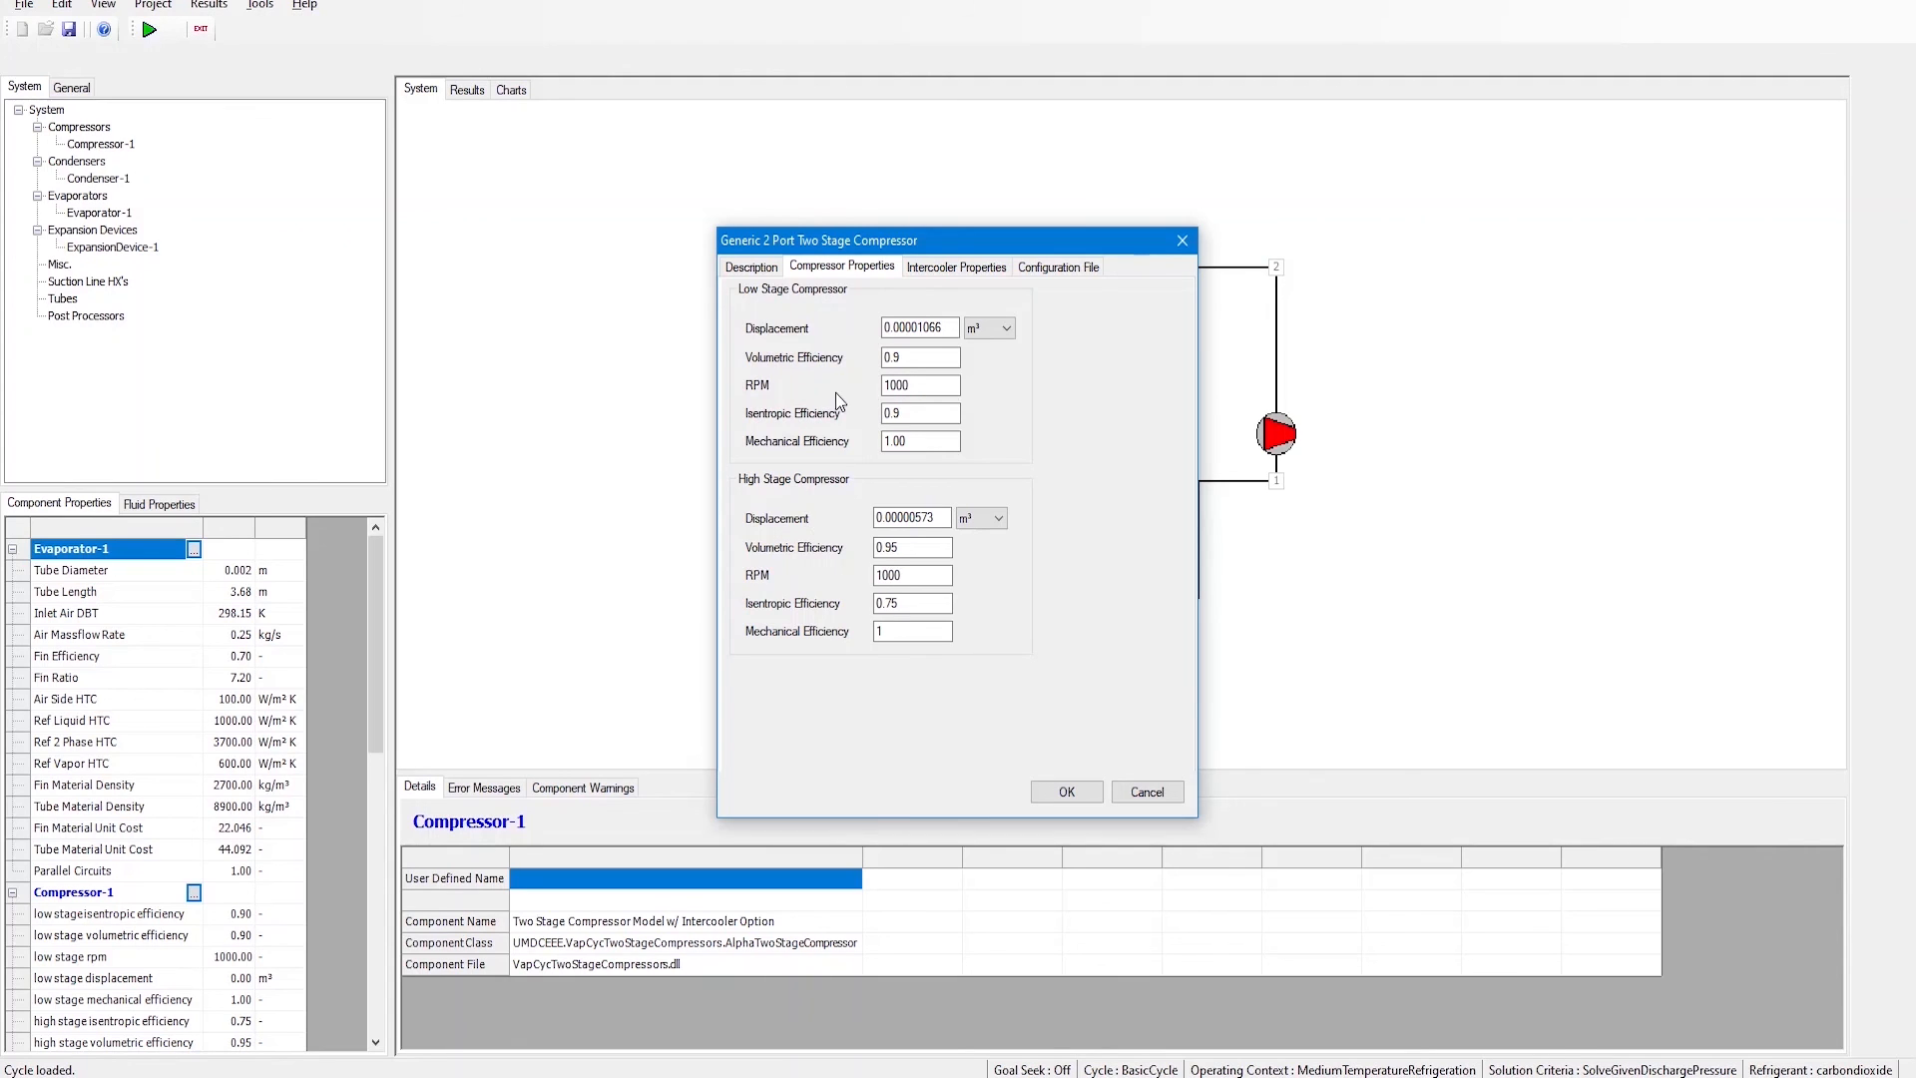
{"action": "left_click", "coordinate": [949, 269]}
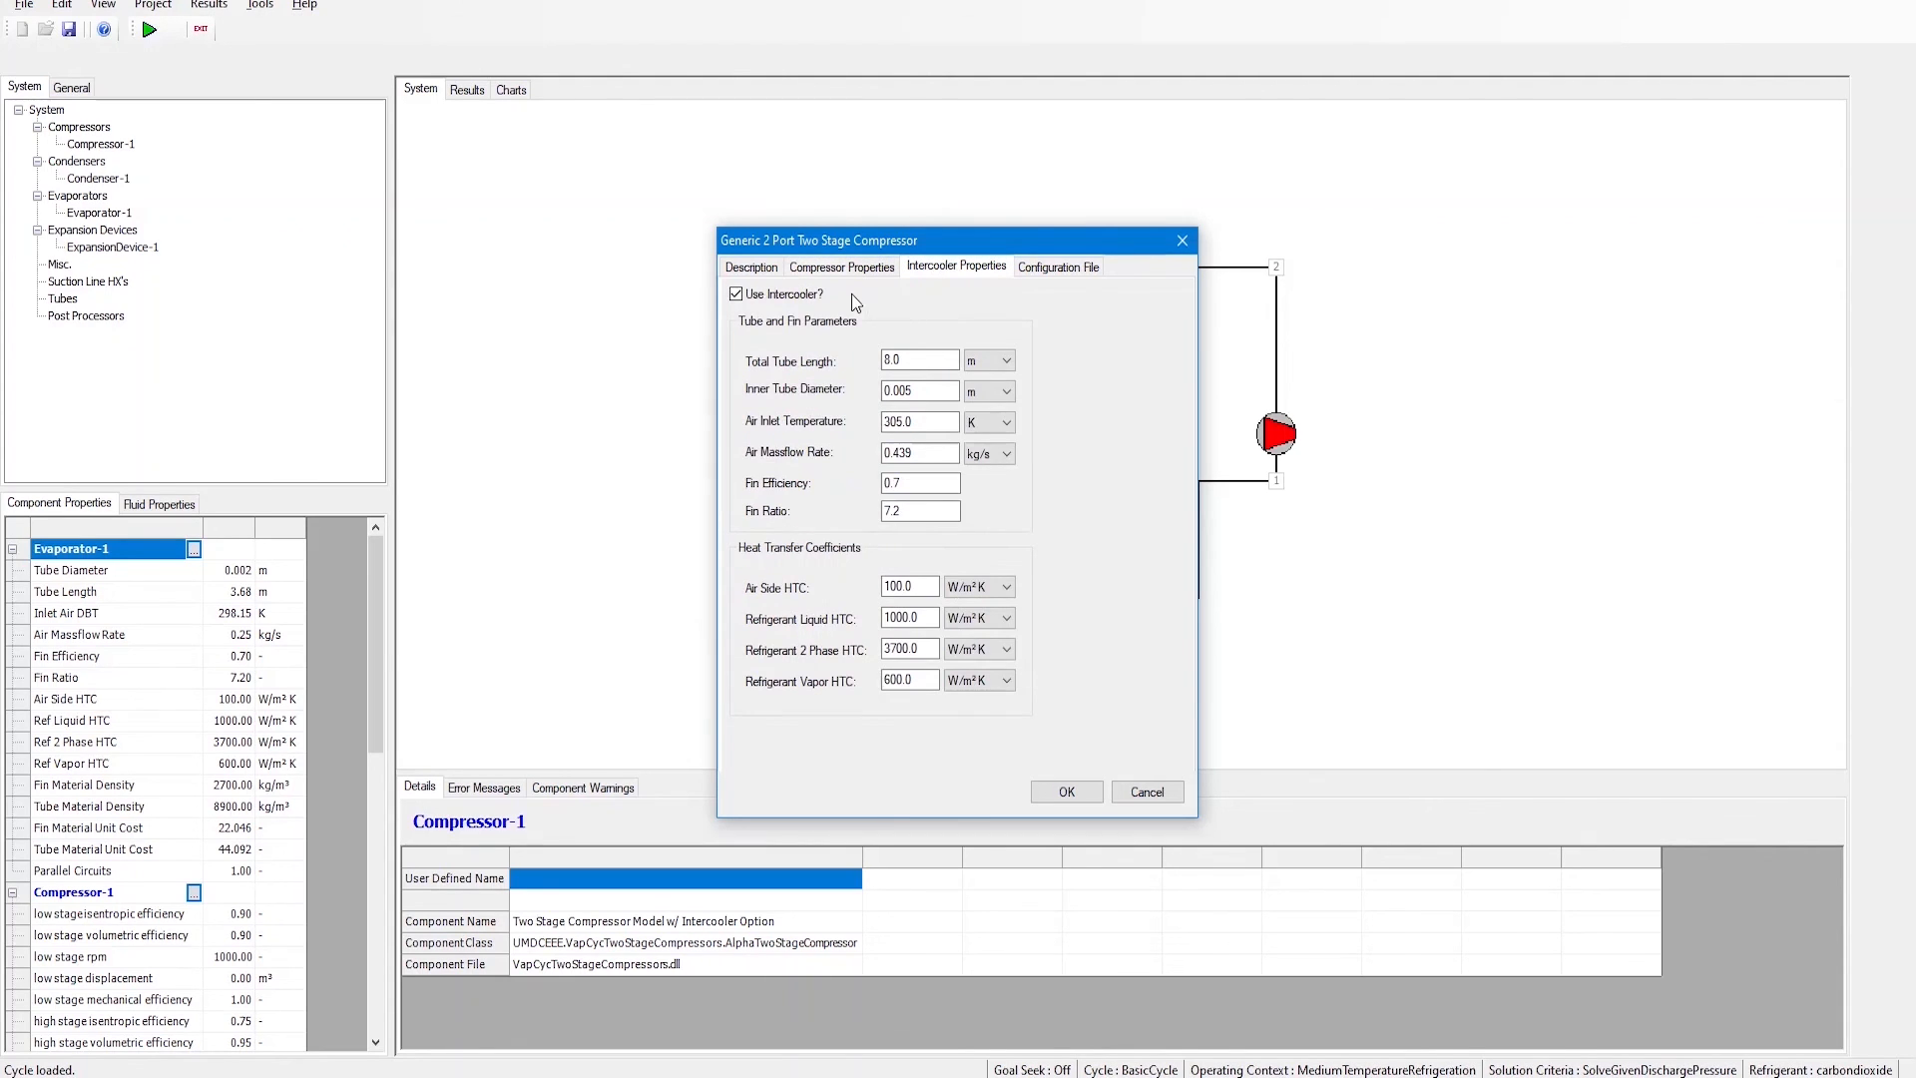